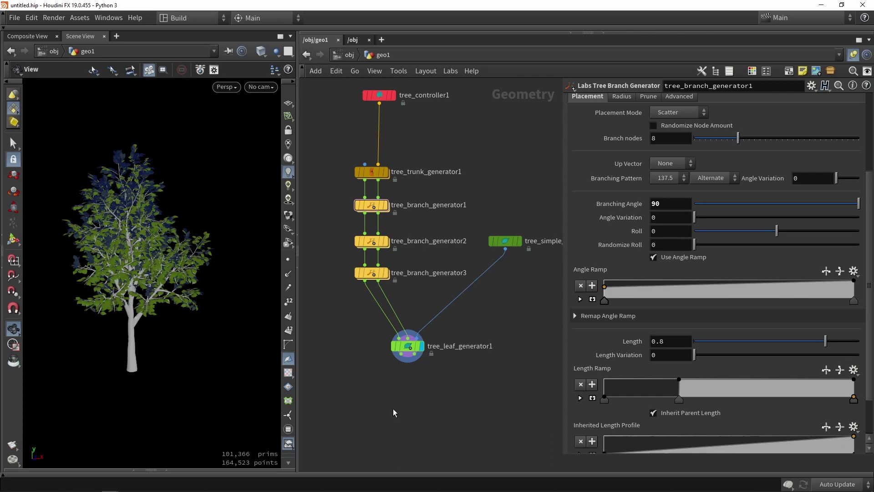
Step: Add a Labs Tree Hierarchy node below tree_leaf_generator1
{"action": "middle_click_drag", "start_coordinate": [410, 412], "coordinate": [416, 373]}
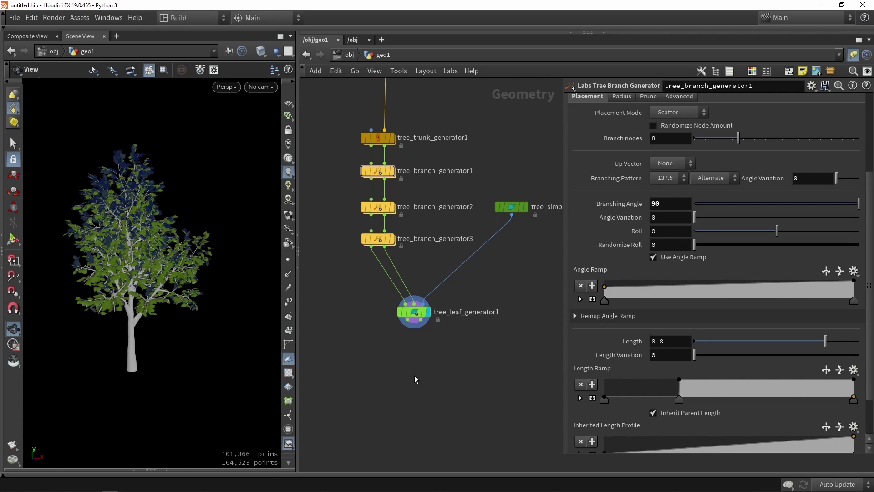
{"action": "key", "text": "Tab"}
{"action": "type", "text": "tr"}
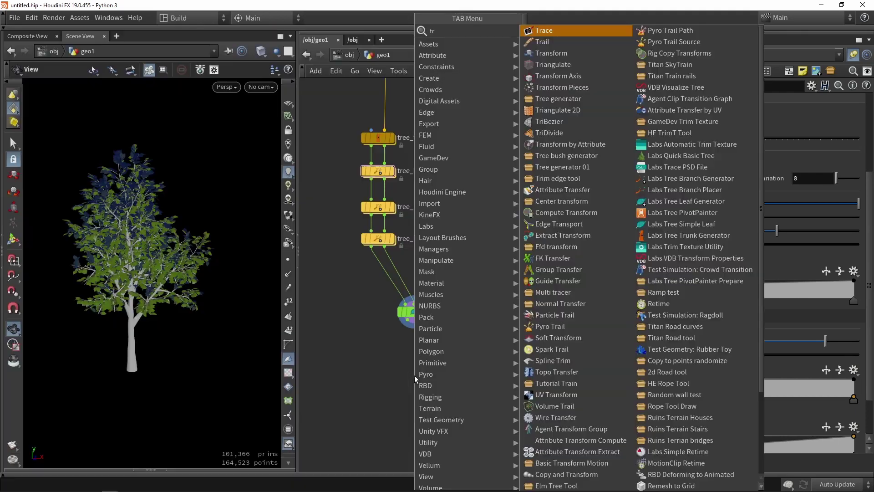
{"action": "type", "text": "ee"}
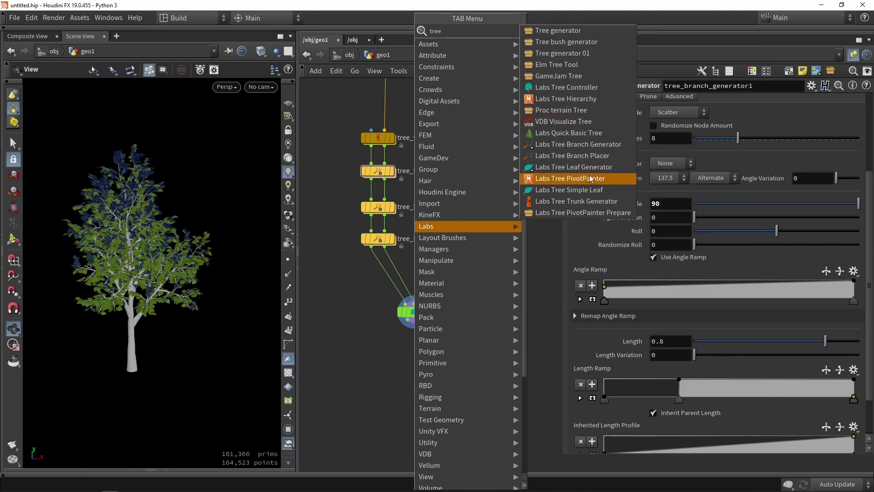
{"action": "left_click", "coordinate": [585, 101]}
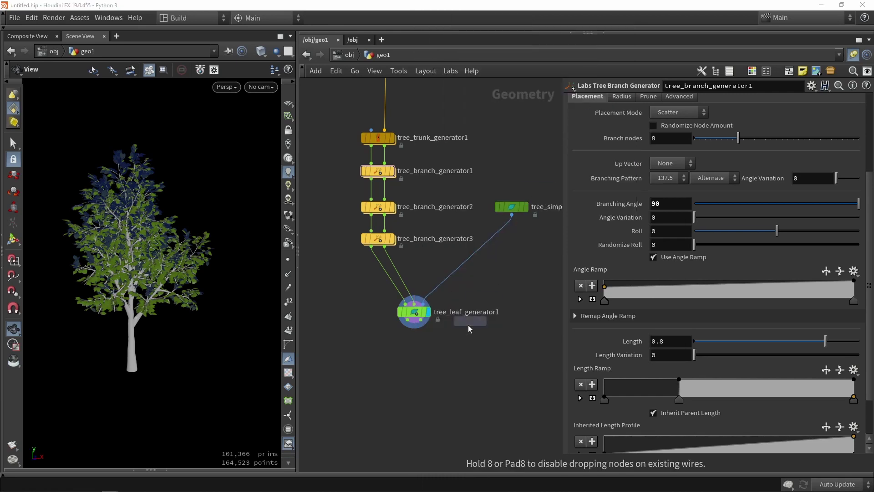
{"action": "left_click", "coordinate": [434, 356]}
Step: Wire both leaf generator outputs into tree_hierarchy1 and display its result
{"action": "scroll", "coordinate": [433, 360], "scroll_direction": "up", "scroll_amount": 2}
{"action": "scroll", "coordinate": [413, 347], "scroll_direction": "up", "scroll_amount": 4}
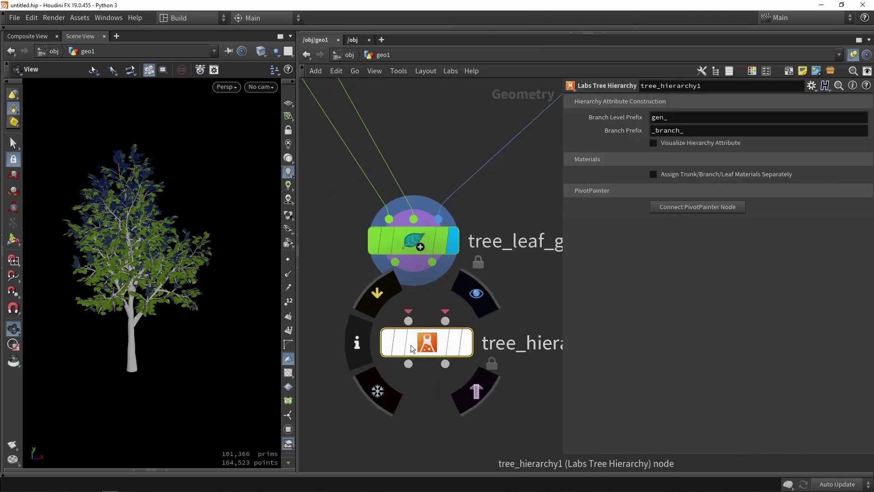
{"action": "left_click_drag", "start_coordinate": [410, 347], "coordinate": [403, 357]}
{"action": "left_click_drag", "start_coordinate": [396, 262], "coordinate": [396, 330]}
{"action": "left_click_drag", "start_coordinate": [432, 263], "coordinate": [433, 350]}
{"action": "key", "text": "r"}
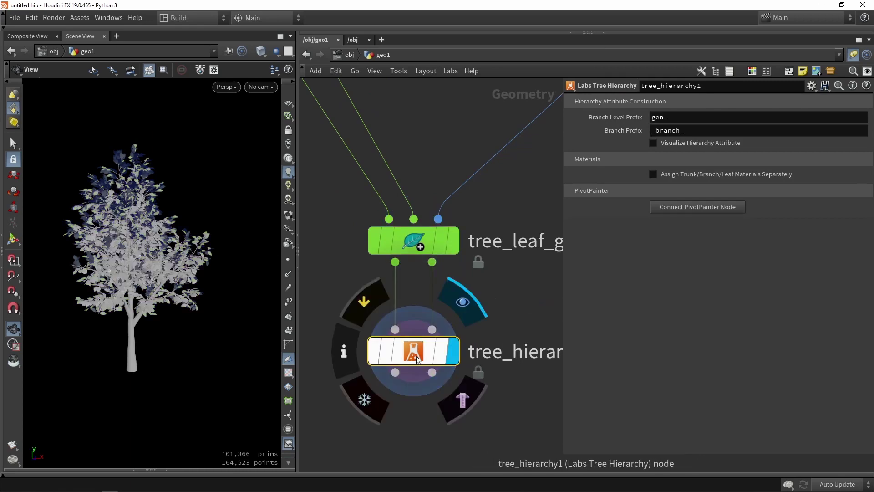
{"action": "scroll", "coordinate": [459, 405], "scroll_direction": "down", "scroll_amount": 4}
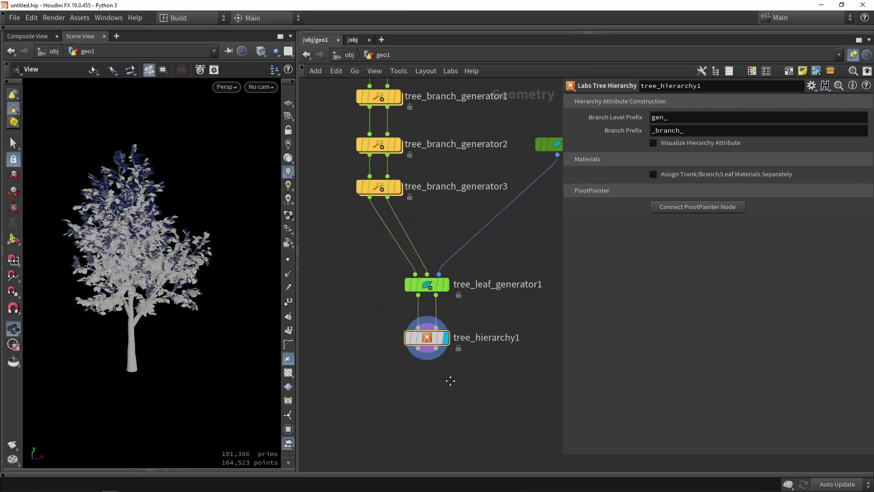
{"action": "middle_click_drag", "start_coordinate": [450, 368], "coordinate": [450, 345]}
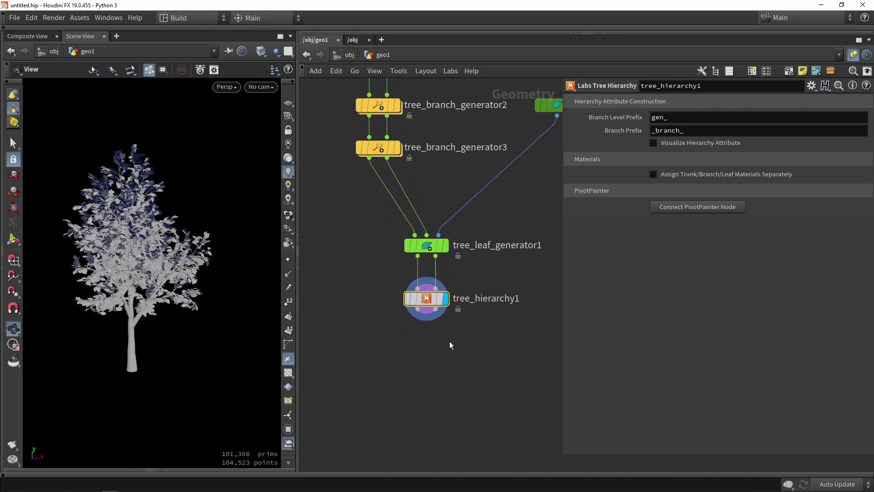
Step: Enlarge the geometry spreadsheet and inspect the hierarchy paths of rows 15–21
{"action": "left_click", "coordinate": [166, 471]}
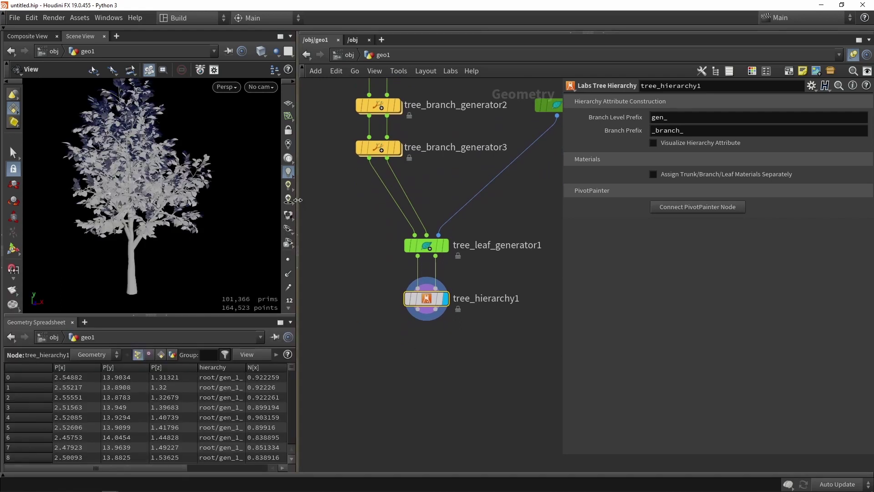
{"action": "left_click_drag", "start_coordinate": [299, 201], "coordinate": [491, 201]}
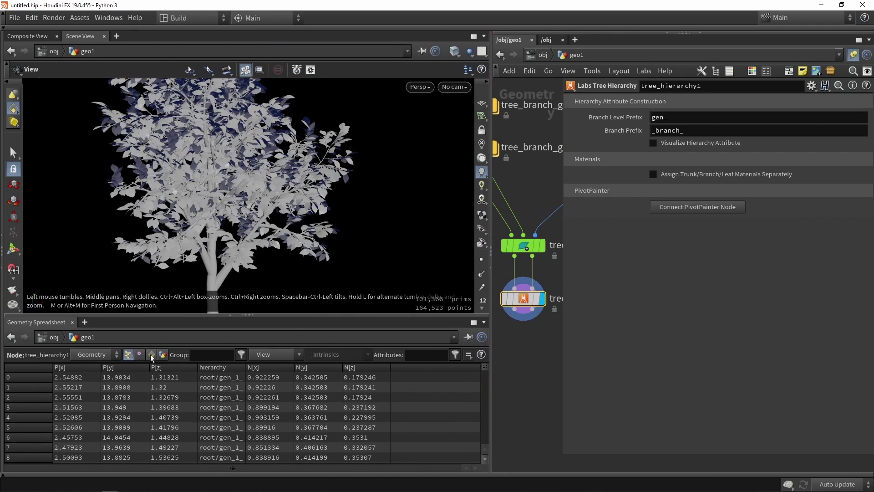
{"action": "left_click_drag", "start_coordinate": [244, 367], "coordinate": [414, 367]}
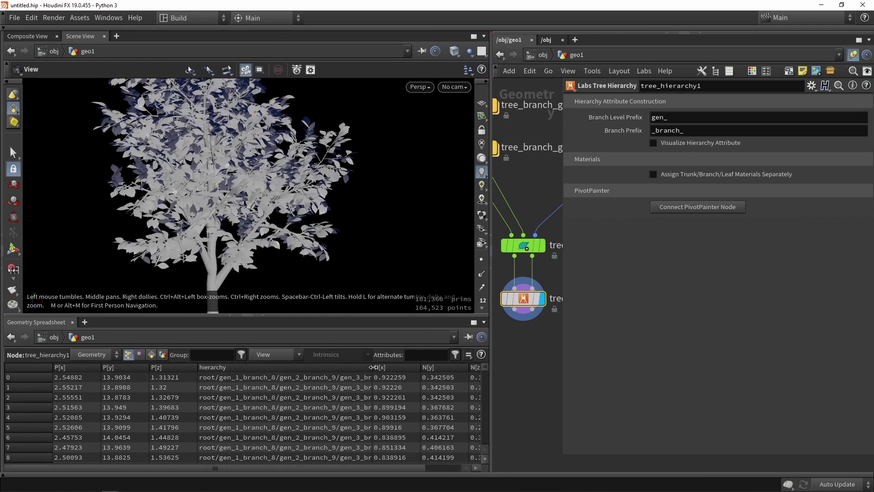
{"action": "left_click_drag", "start_coordinate": [348, 468], "coordinate": [381, 465]}
{"action": "left_click_drag", "start_coordinate": [324, 381], "coordinate": [322, 438]}
{"action": "scroll", "coordinate": [314, 421], "scroll_direction": "down", "scroll_amount": 2}
{"action": "scroll", "coordinate": [315, 423], "scroll_direction": "down", "scroll_amount": 2}
{"action": "left_click_drag", "start_coordinate": [317, 388], "coordinate": [316, 450]}
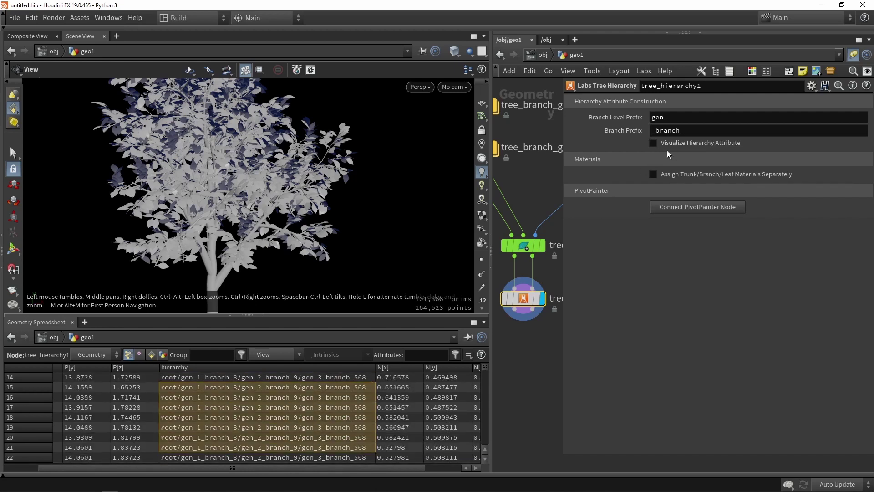
Step: Turn on Visualize Hierarchy Attribute and orbit the branch-coloured tree
{"action": "left_click", "coordinate": [653, 143]}
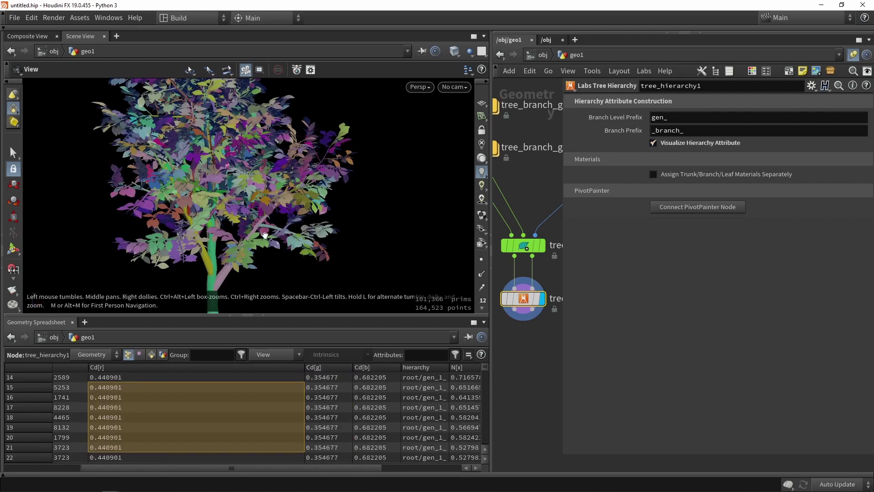
{"action": "left_click_drag", "start_coordinate": [256, 235], "coordinate": [326, 177]}
{"action": "scroll", "coordinate": [326, 177], "scroll_direction": "up", "scroll_amount": 3}
{"action": "middle_click_drag", "start_coordinate": [326, 177], "coordinate": [285, 176]}
{"action": "left_click_drag", "start_coordinate": [286, 176], "coordinate": [398, 163]}
{"action": "left_click_drag", "start_coordinate": [257, 172], "coordinate": [231, 187]}
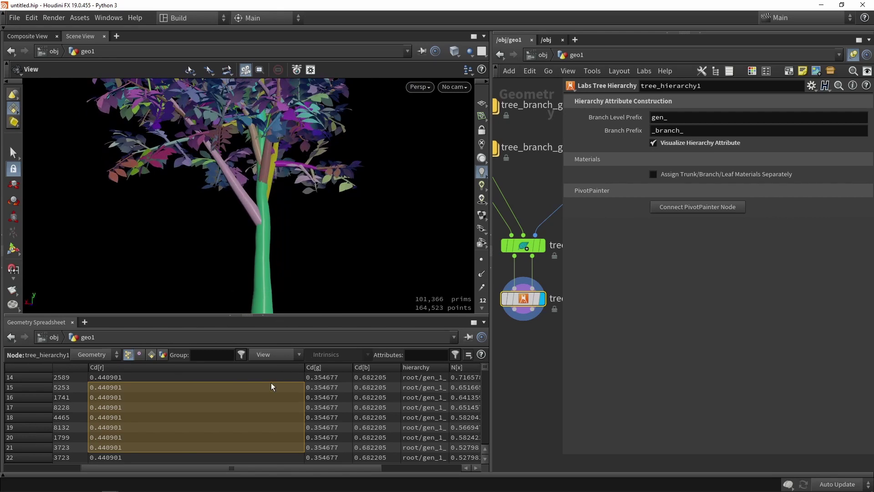
{"action": "left_click", "coordinate": [336, 406]}
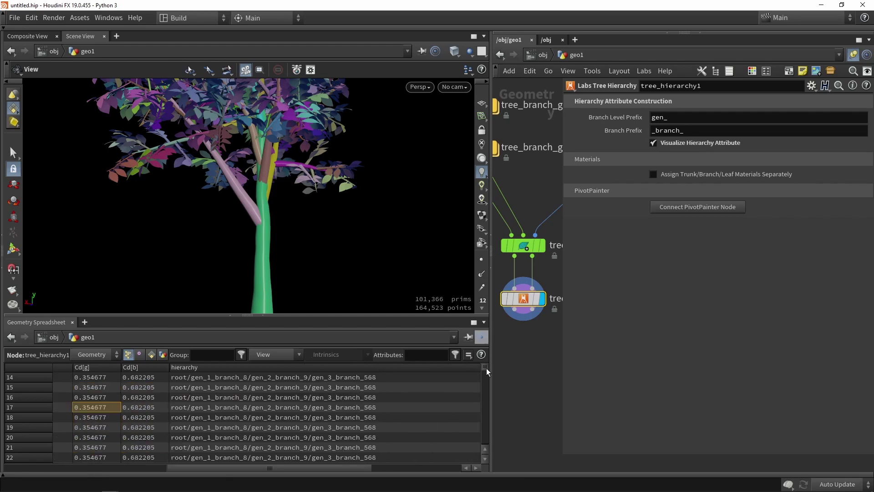
{"action": "mouse_move", "coordinate": [487, 370]}
{"action": "left_mouse_down"}
{"action": "mouse_move", "coordinate": [489, 415]}
{"action": "mouse_move", "coordinate": [494, 366]}
{"action": "left_mouse_up"}
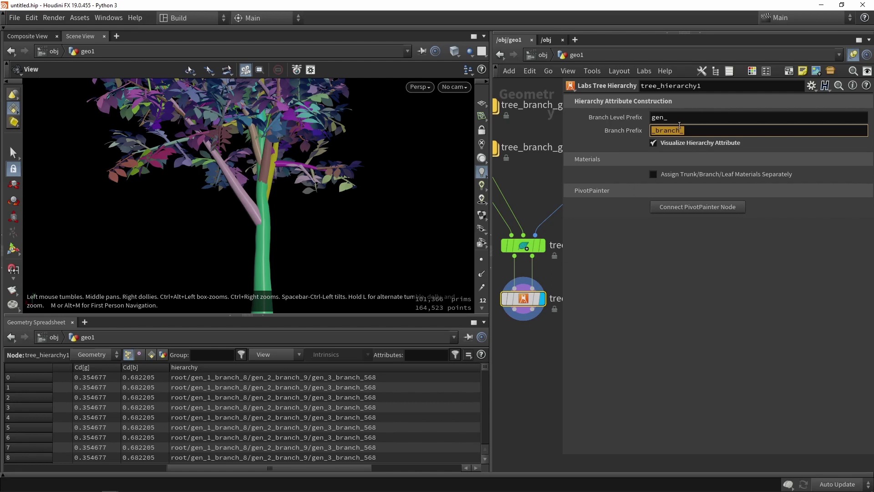
Step: Keep prefixes gen_ and _branch_ and assign trunk, branch and leaf materials separately
{"action": "left_click", "coordinate": [679, 119]}
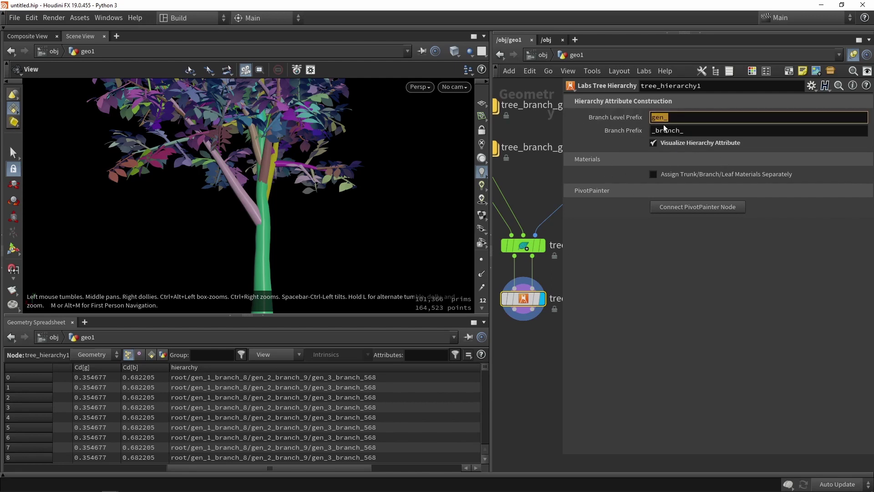
{"action": "left_click", "coordinate": [692, 133]}
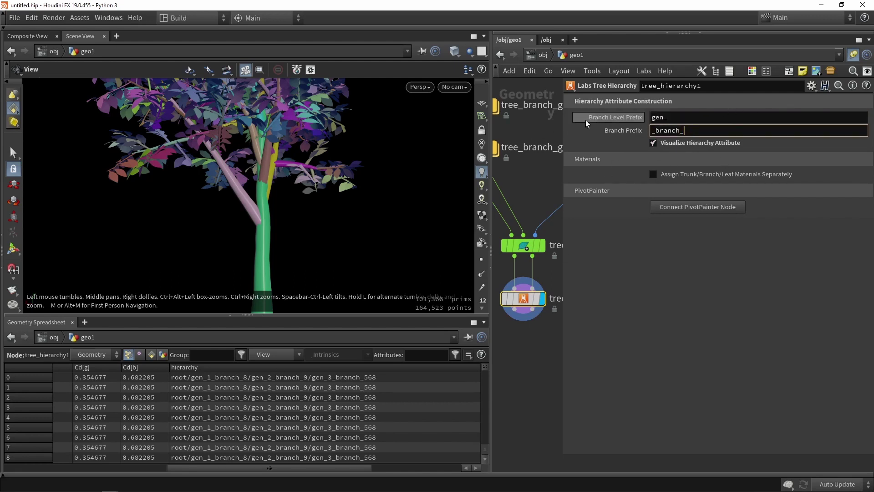
{"action": "left_click", "coordinate": [690, 177]}
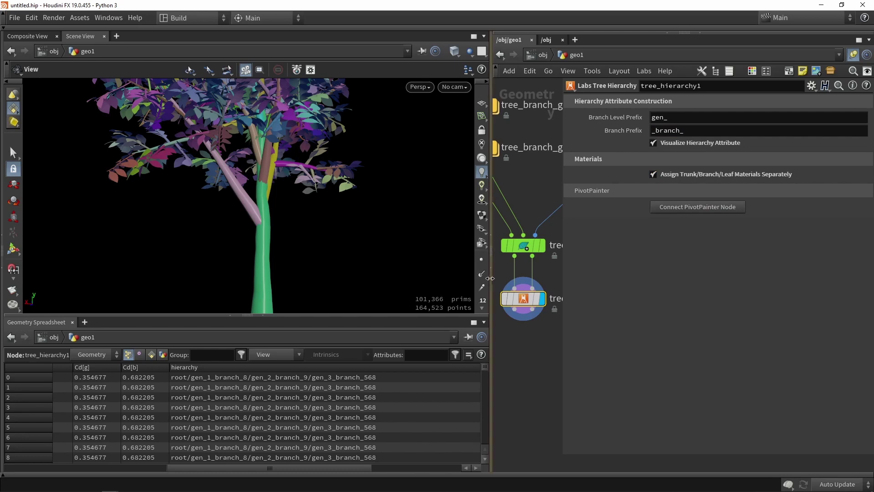
{"action": "left_click_drag", "start_coordinate": [495, 240], "coordinate": [410, 240]}
{"action": "scroll", "coordinate": [223, 207], "scroll_direction": "down", "scroll_amount": 3}
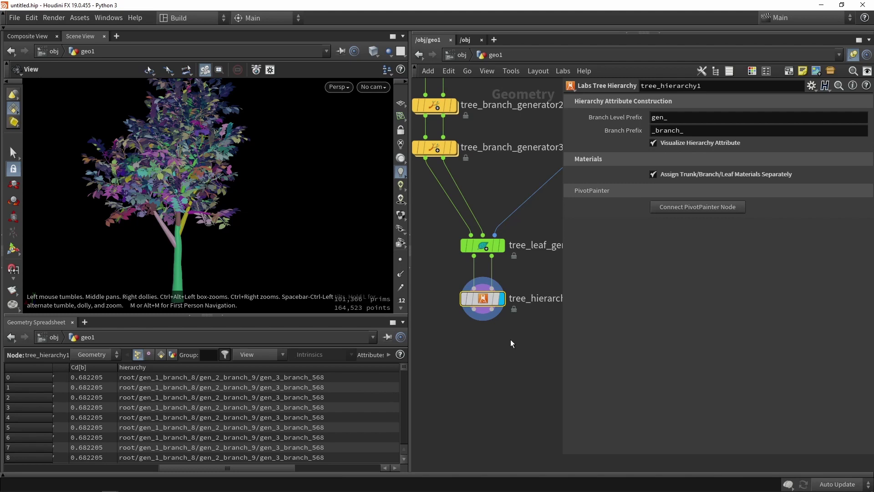
{"action": "left_click_drag", "start_coordinate": [267, 388], "coordinate": [270, 449]}
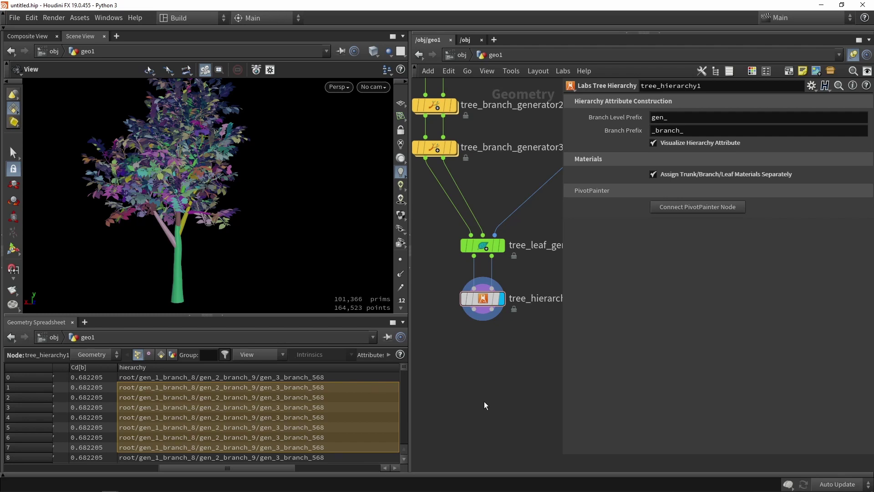
Step: Add a Labs Unreal PivotPainter node wired below tree_hierarchy1 and display it
{"action": "left_click", "coordinate": [700, 208]}
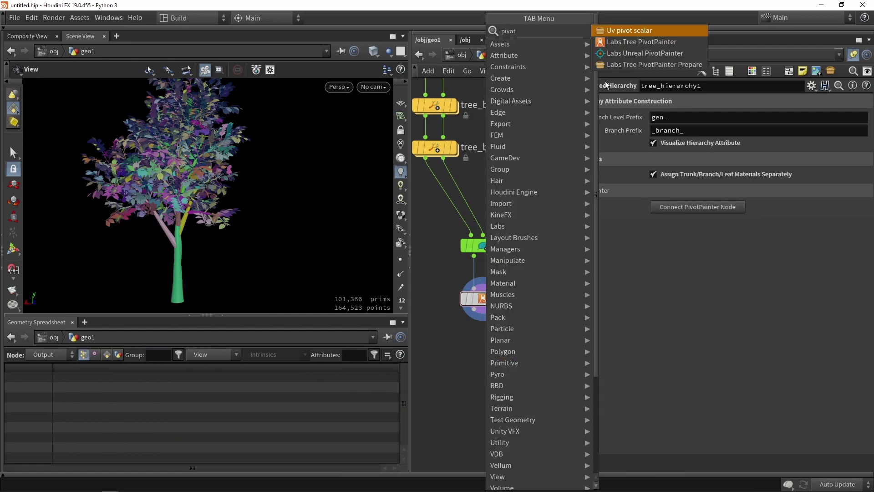
{"action": "left_click", "coordinate": [657, 54]}
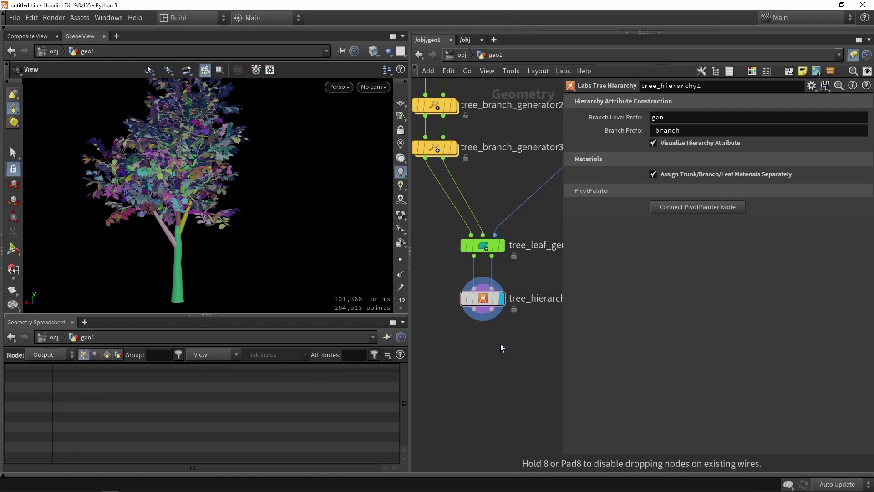
{"action": "scroll", "coordinate": [501, 344], "scroll_direction": "up", "scroll_amount": 1}
{"action": "left_click", "coordinate": [479, 356]}
{"action": "left_click_drag", "start_coordinate": [479, 355], "coordinate": [473, 363]}
{"action": "left_click_drag", "start_coordinate": [469, 303], "coordinate": [467, 345]}
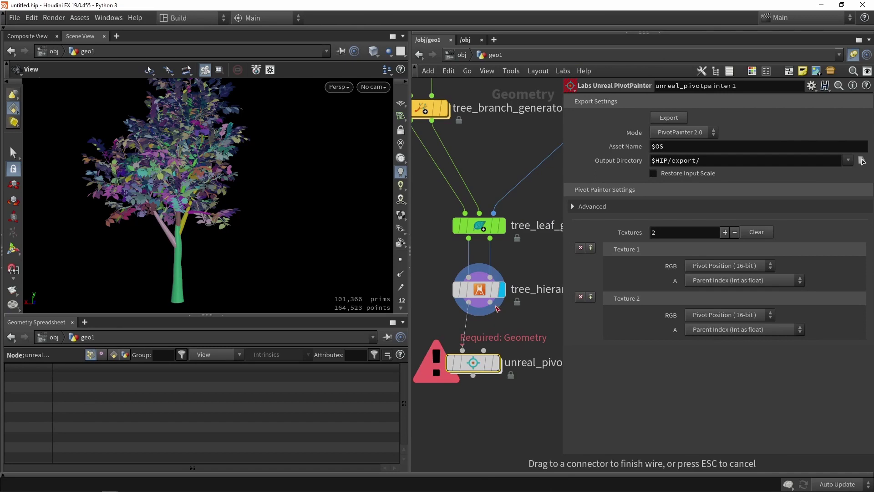
{"action": "left_click", "coordinate": [484, 355]}
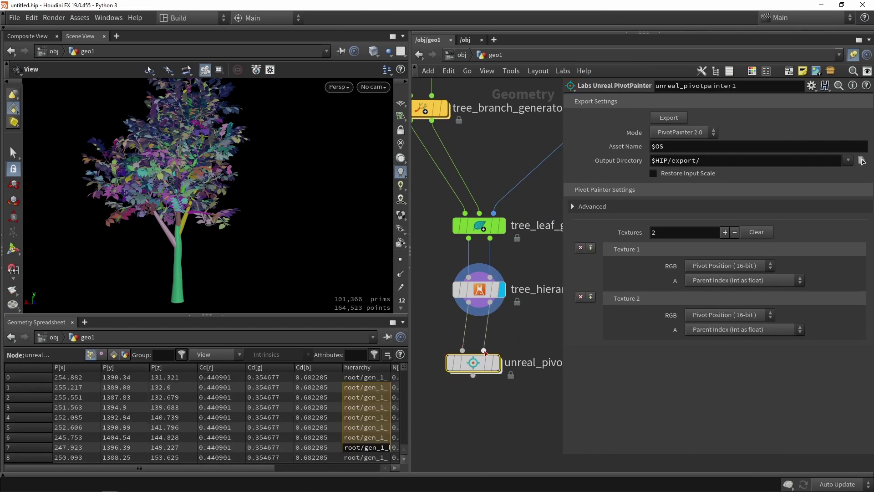
{"action": "left_click", "coordinate": [498, 363]}
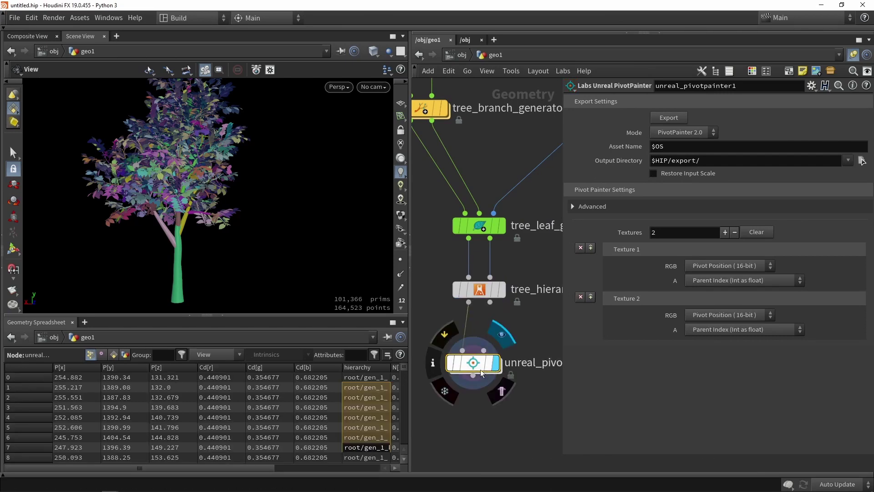
{"action": "left_click_drag", "start_coordinate": [470, 369], "coordinate": [471, 407]}
Step: Delete and recreate the PivotPainter node via Connect PivotPainter Node, then display its output
{"action": "left_click", "coordinate": [479, 289]}
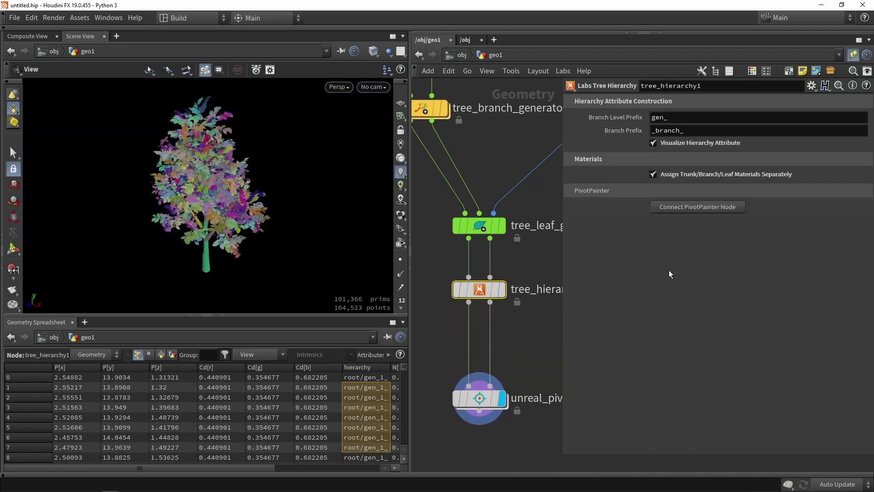
{"action": "left_click", "coordinate": [666, 211]}
{"action": "key", "text": "Delete"}
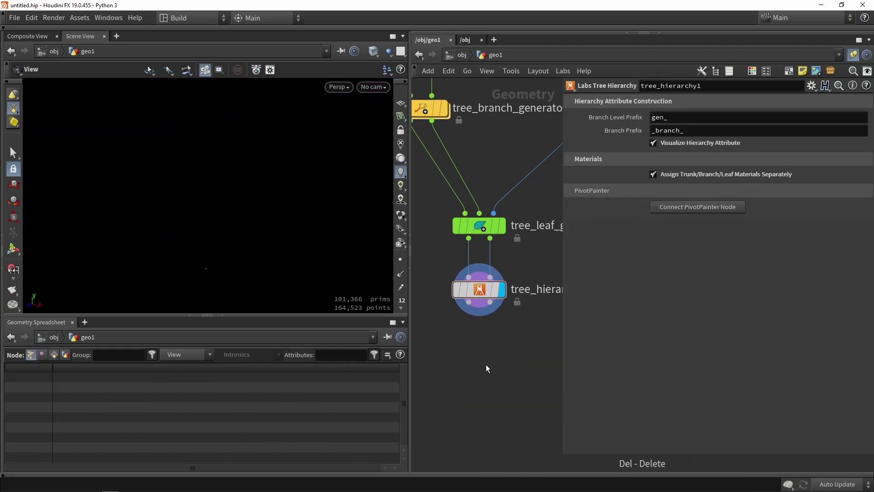
{"action": "left_click", "coordinate": [695, 210]}
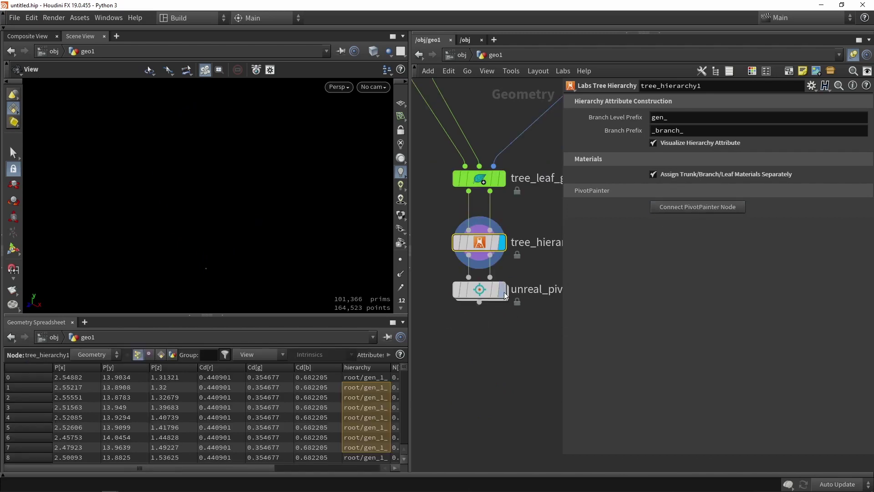
{"action": "left_click", "coordinate": [478, 296]}
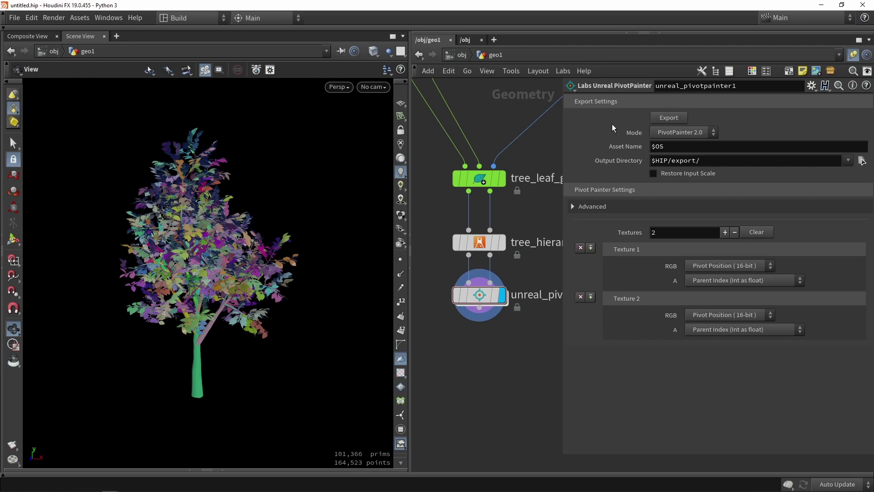
Step: Keep PivotPainter 2.0 and Pivot Position (16-bit), and set Texture 2 RGB to X Vector (8-bit)
{"action": "left_click", "coordinate": [672, 132]}
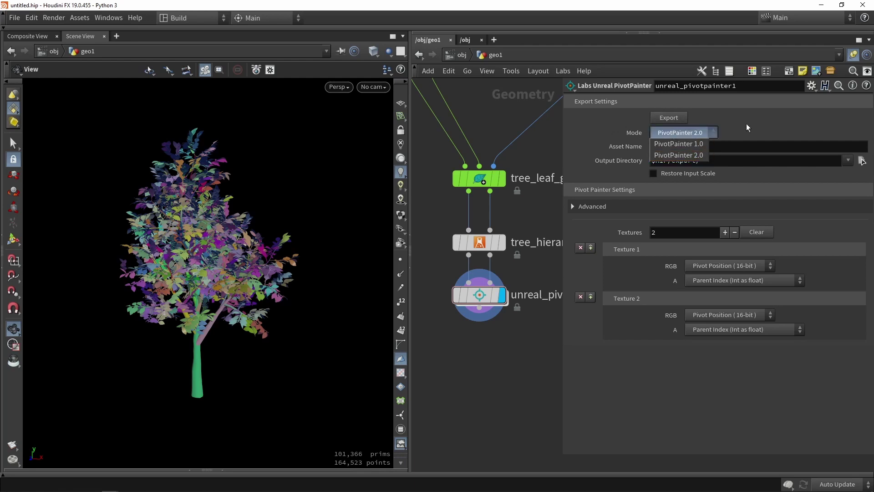
{"action": "left_click", "coordinate": [684, 130]}
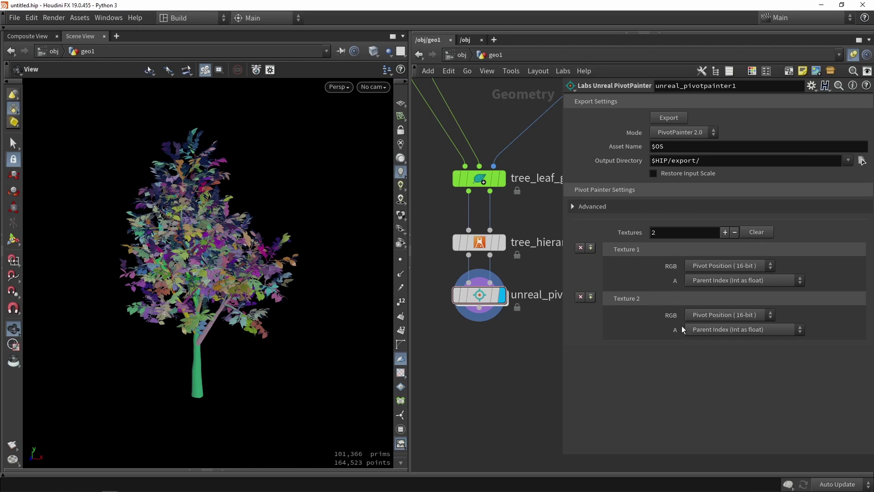
{"action": "left_click", "coordinate": [739, 264]}
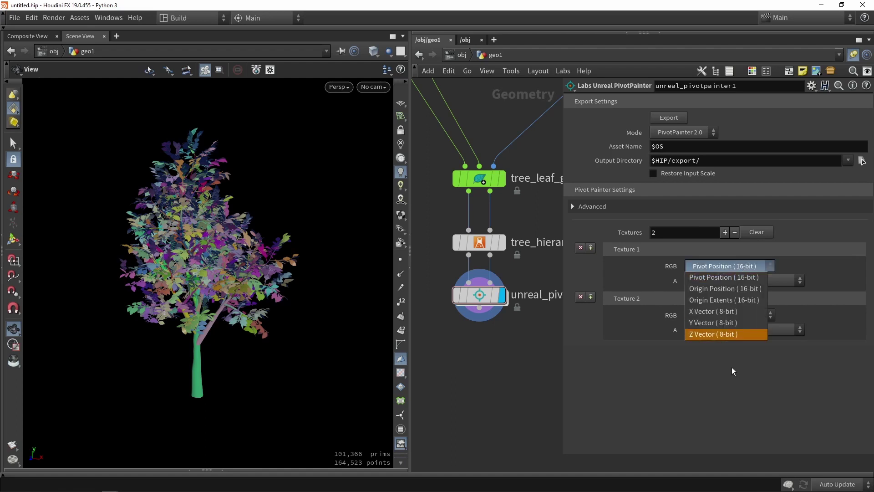
{"action": "left_click", "coordinate": [722, 265]}
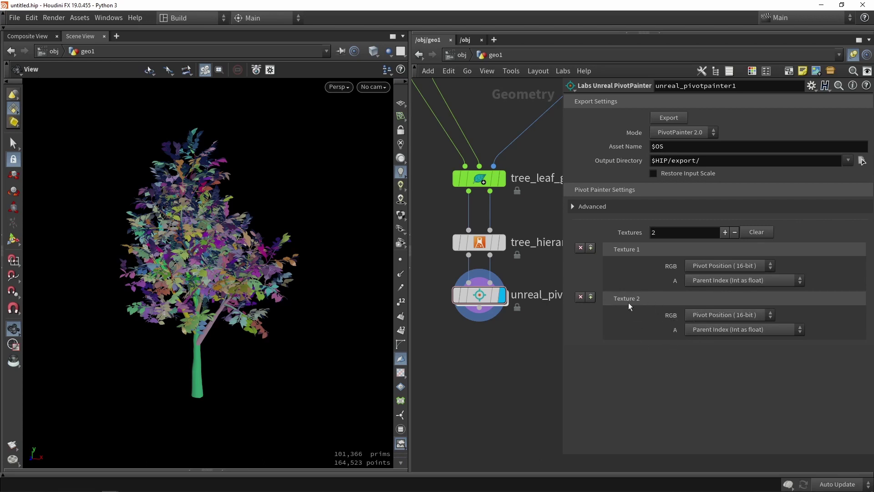
{"action": "left_click", "coordinate": [707, 315]}
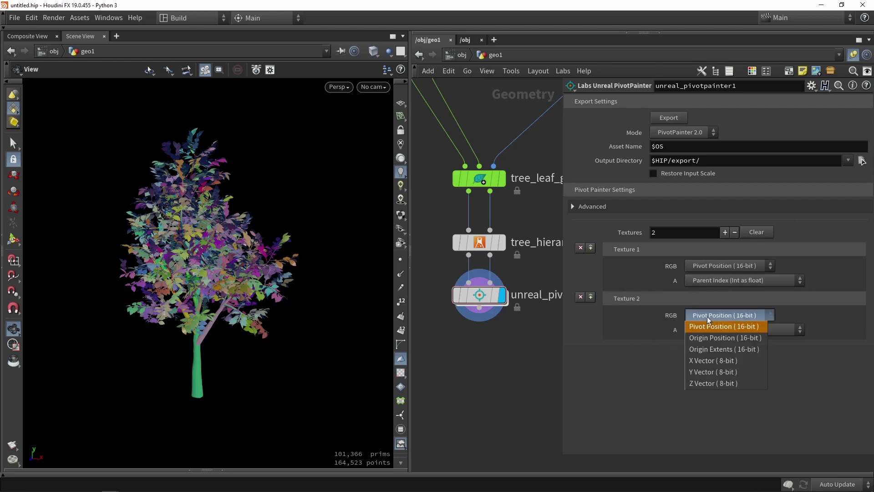
{"action": "left_click", "coordinate": [713, 362]}
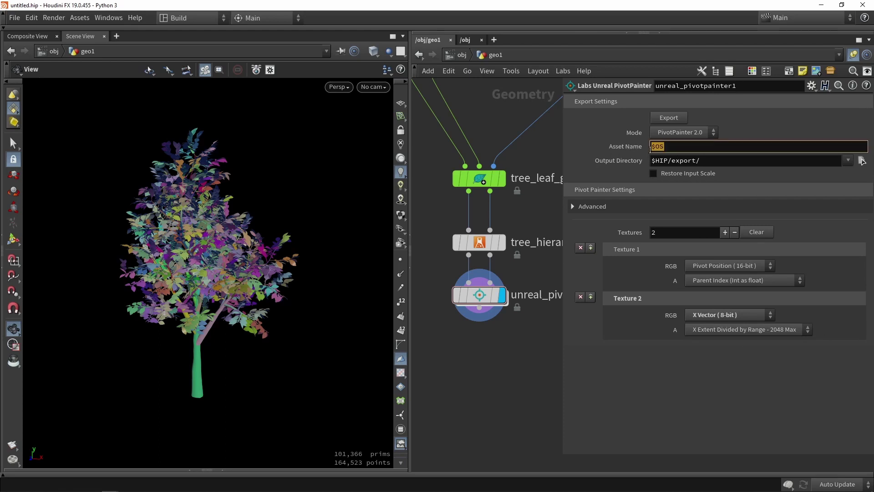
Step: Name the asset Tree_demo and choose the export output directory
{"action": "type", "text": "Tree_demo"}
{"action": "key", "text": "Return"}
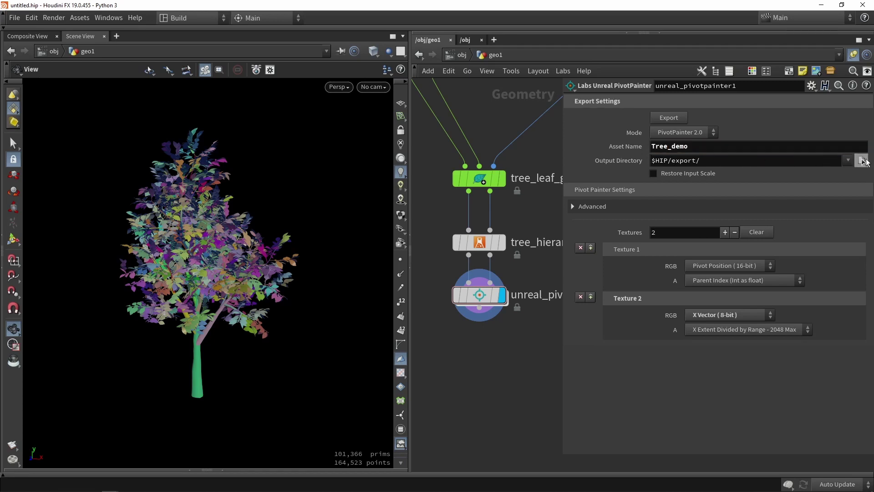
{"action": "left_click", "coordinate": [864, 161]}
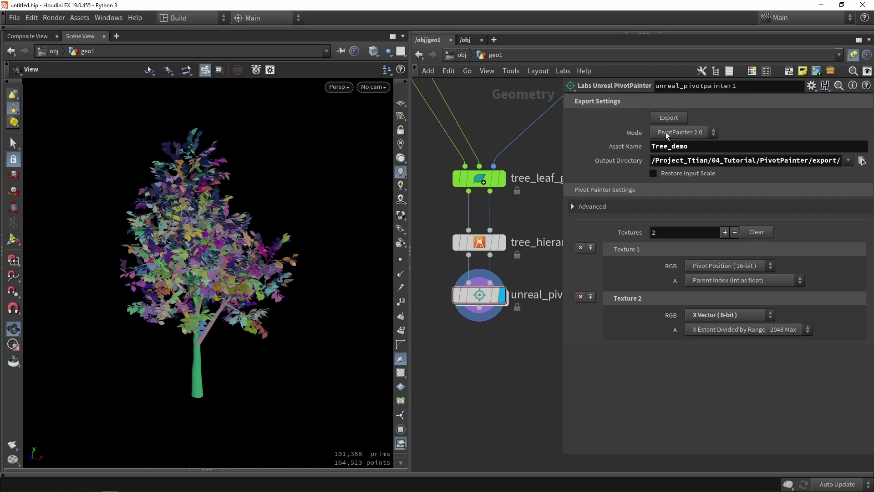
Step: Export, then inspect the Tree_demo.fbx mesh and its X vector and pivot position textures
{"action": "left_click", "coordinate": [667, 118]}
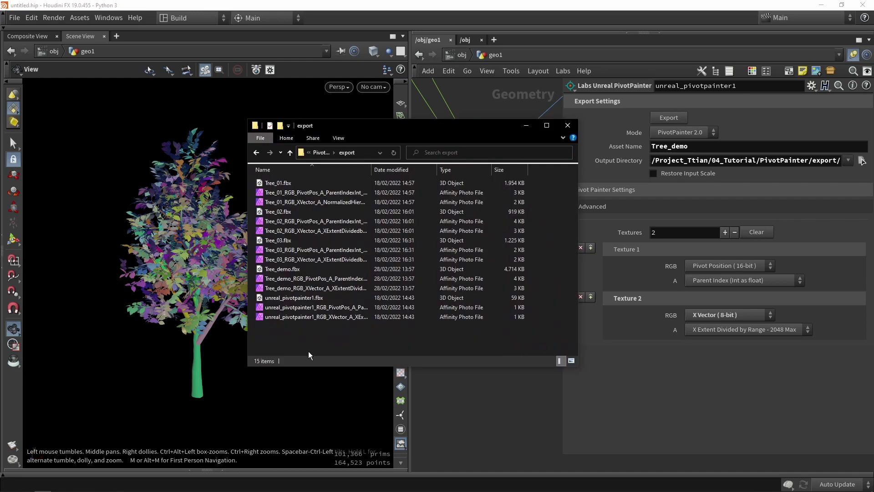
{"action": "left_click", "coordinate": [284, 269]}
{"action": "left_click", "coordinate": [284, 288], "text": "shift"}
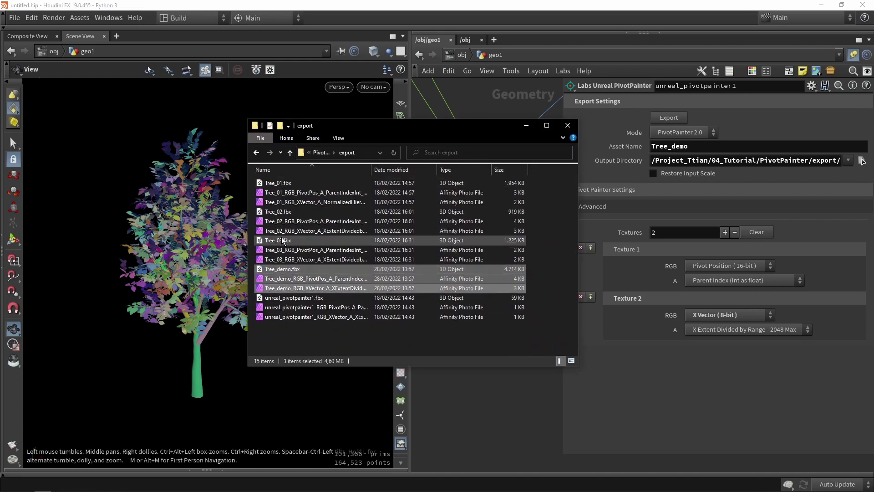
{"action": "left_click", "coordinate": [291, 271]}
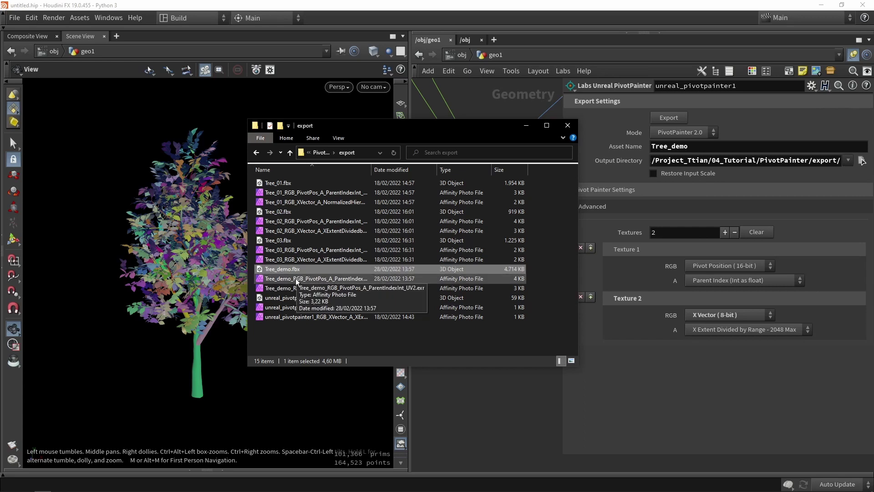
{"action": "left_click", "coordinate": [302, 289]}
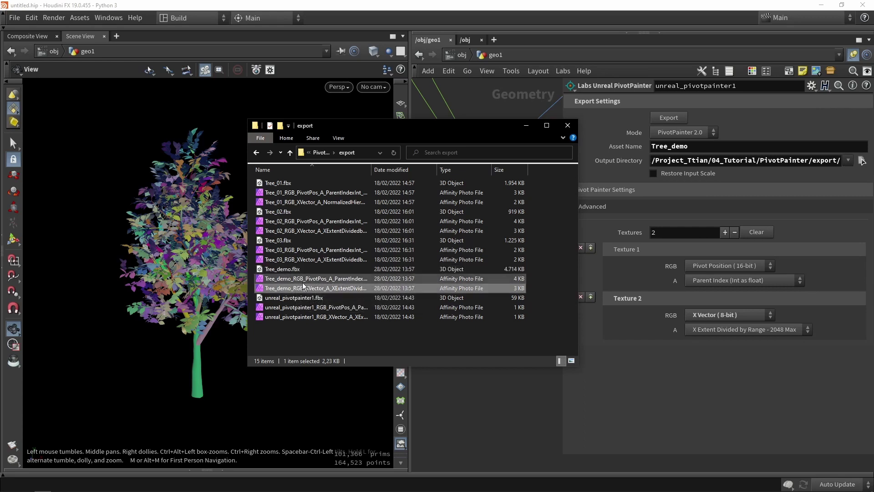
{"action": "left_click", "coordinate": [303, 281]}
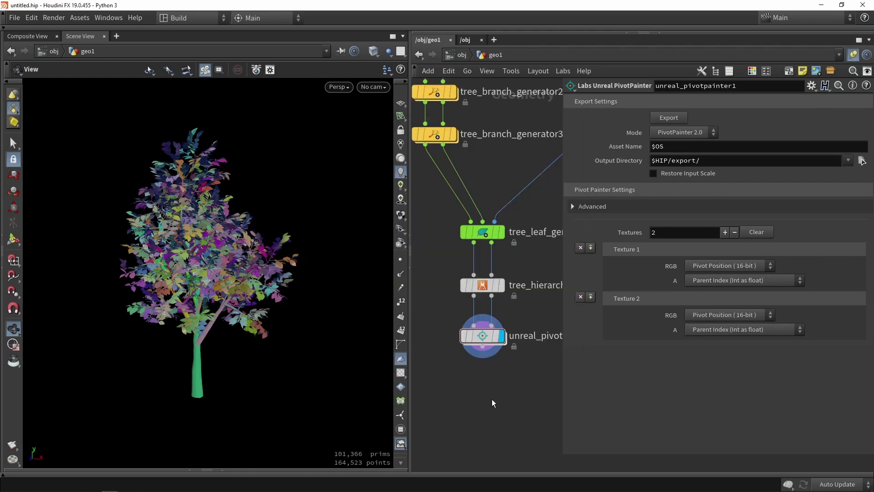
Step: Add a null1 node fed by tree_hierarchy1's pivots output and display it
{"action": "middle_click_drag", "start_coordinate": [474, 406], "coordinate": [460, 324]}
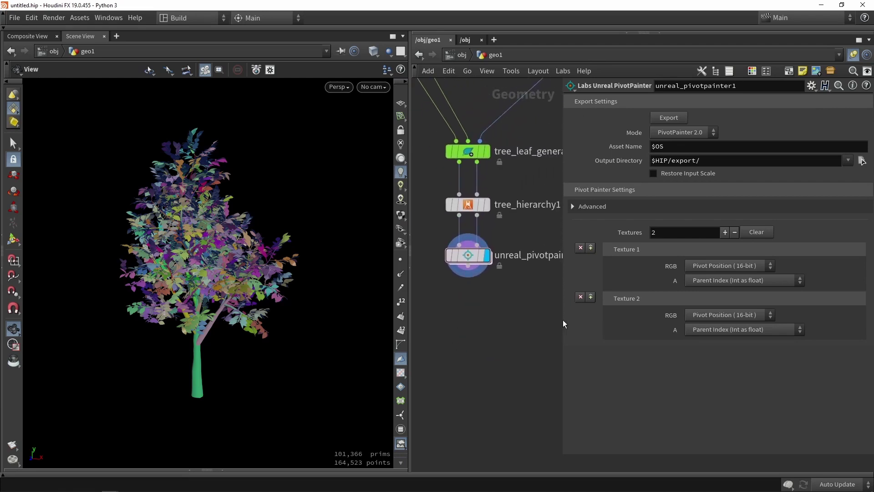
{"action": "left_click_drag", "start_coordinate": [563, 323], "coordinate": [636, 324]}
{"action": "left_click_drag", "start_coordinate": [471, 256], "coordinate": [474, 368]}
{"action": "key", "text": "Tab"}
{"action": "key", "text": "Escape"}
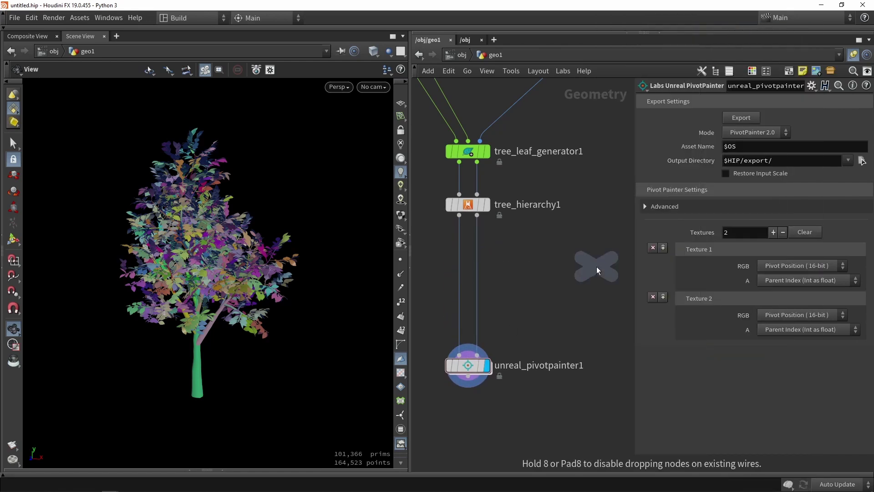
{"action": "left_click", "coordinate": [543, 285]}
{"action": "left_click", "coordinate": [477, 215]}
{"action": "left_click", "coordinate": [543, 272]}
{"action": "left_click", "coordinate": [556, 286]}
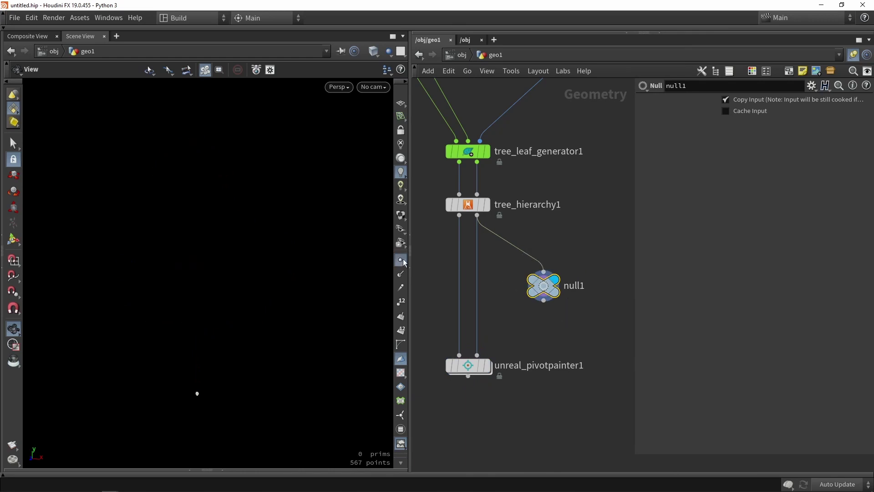
Step: Frame the pivot point cloud with the tree mesh shown as a template behind it
{"action": "key", "text": "g"}
{"action": "left_click_drag", "start_coordinate": [207, 385], "coordinate": [306, 254]}
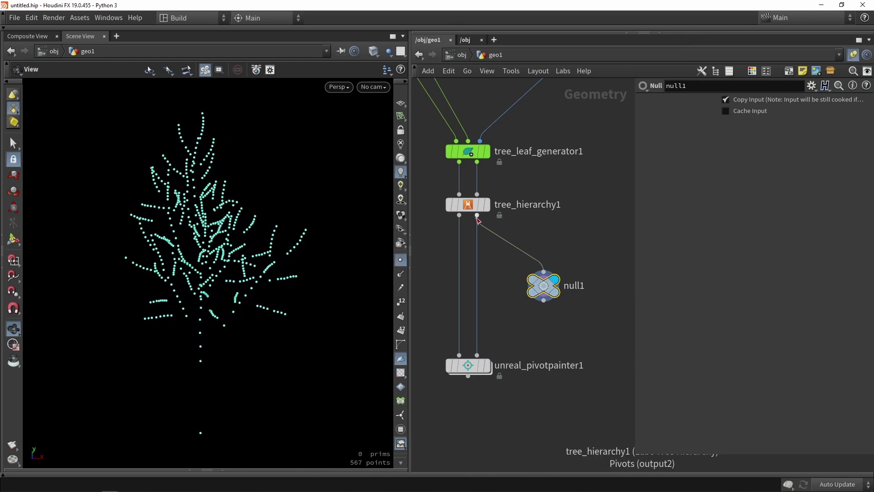
{"action": "left_click", "coordinate": [482, 152]}
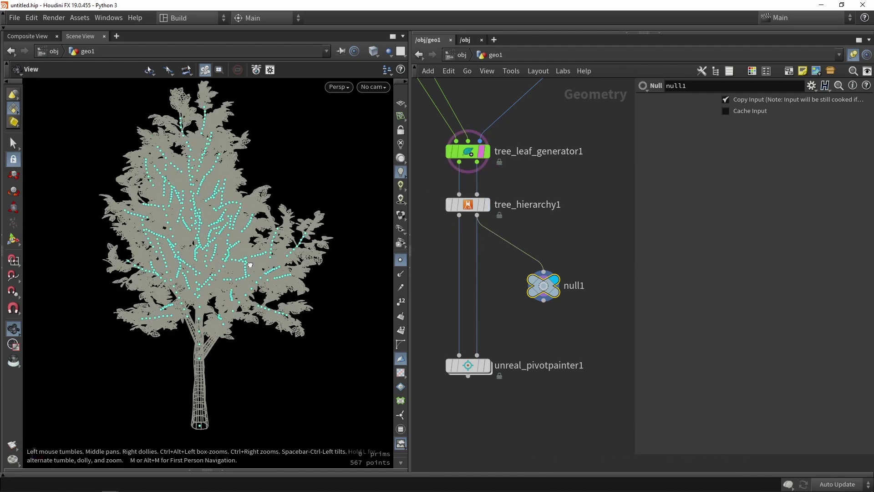
{"action": "scroll", "coordinate": [251, 265], "scroll_direction": "up", "scroll_amount": 8}
{"action": "scroll", "coordinate": [314, 282], "scroll_direction": "up", "scroll_amount": 3}
{"action": "scroll", "coordinate": [314, 282], "scroll_direction": "down", "scroll_amount": 10}
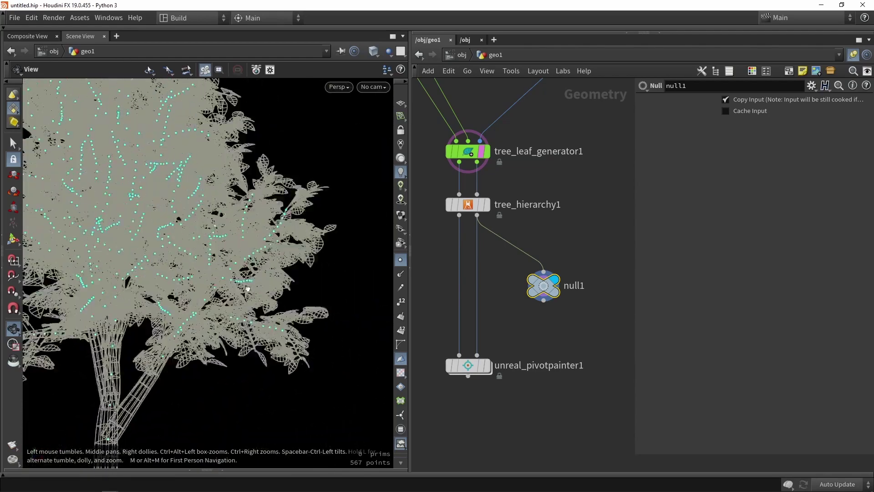
{"action": "middle_click_drag", "start_coordinate": [257, 286], "coordinate": [314, 221]}
{"action": "left_click_drag", "start_coordinate": [314, 221], "coordinate": [185, 338]}
{"action": "middle_click_drag", "start_coordinate": [184, 338], "coordinate": [189, 195]}
{"action": "left_click_drag", "start_coordinate": [188, 195], "coordinate": [226, 231]}
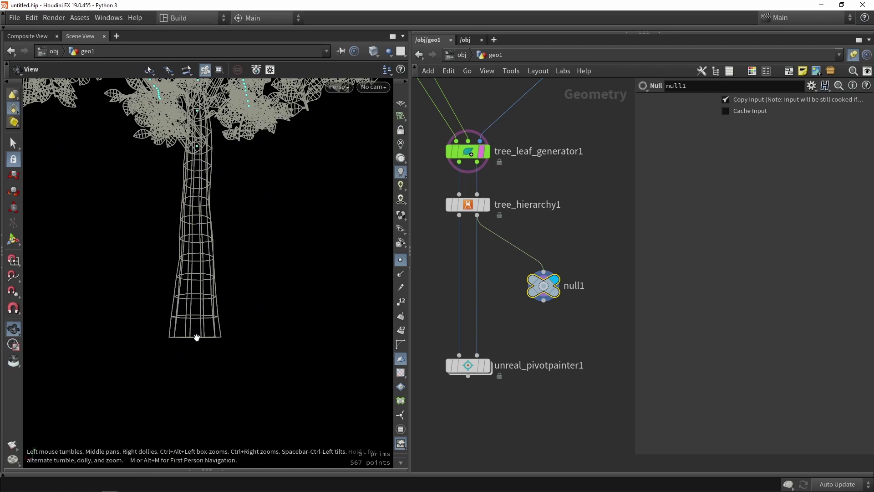
Step: Zoom and orbit around the wireframe trunks and branch forks
{"action": "middle_click_drag", "start_coordinate": [221, 242], "coordinate": [211, 328]}
{"action": "scroll", "coordinate": [211, 327], "scroll_direction": "down", "scroll_amount": 5}
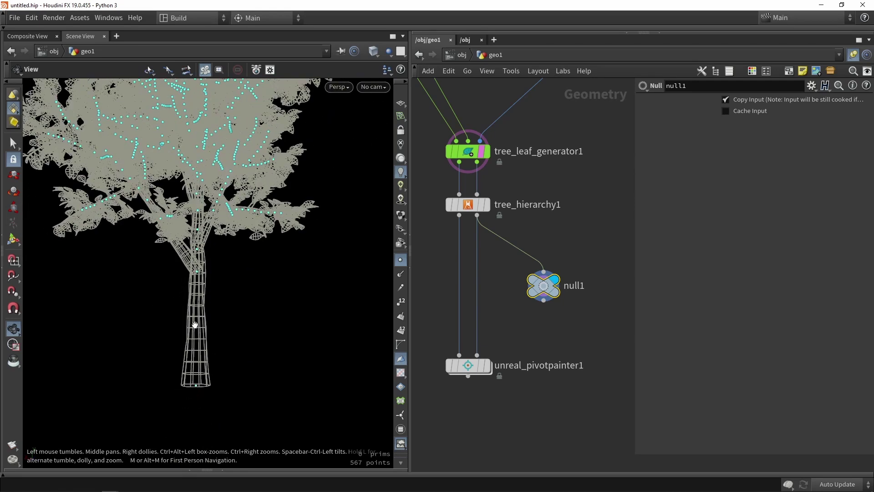
{"action": "scroll", "coordinate": [164, 297], "scroll_direction": "up", "scroll_amount": 4}
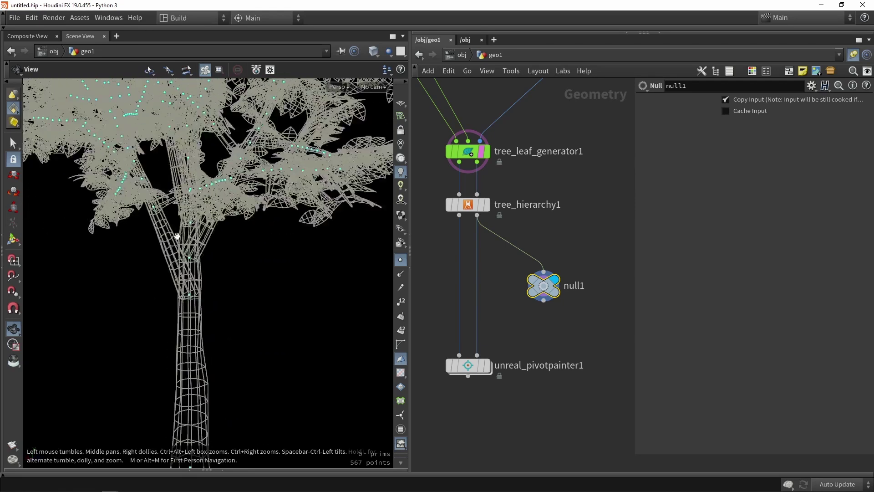
{"action": "scroll", "coordinate": [226, 312], "scroll_direction": "up", "scroll_amount": 3}
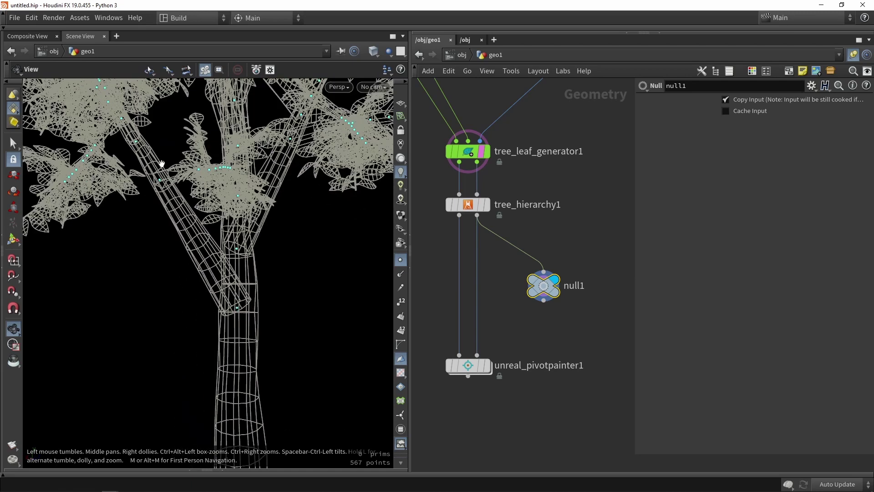
{"action": "scroll", "coordinate": [218, 297], "scroll_direction": "up", "scroll_amount": 5}
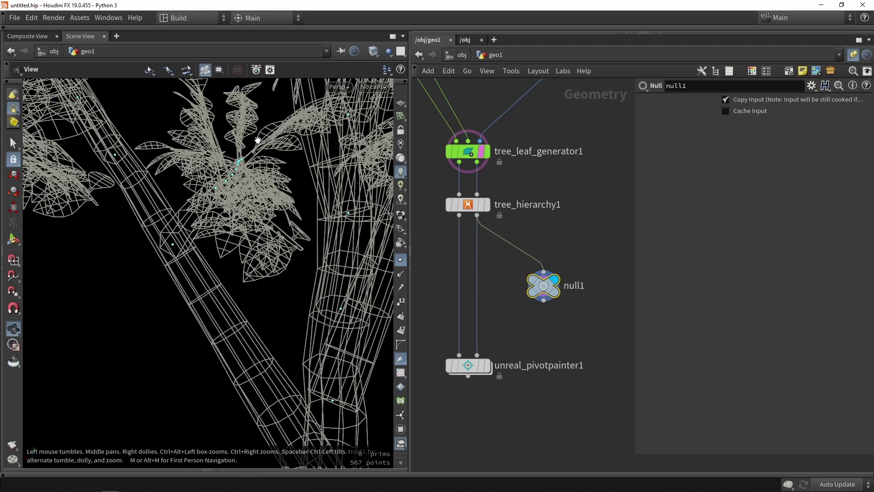
{"action": "left_click_drag", "start_coordinate": [189, 215], "coordinate": [214, 179]}
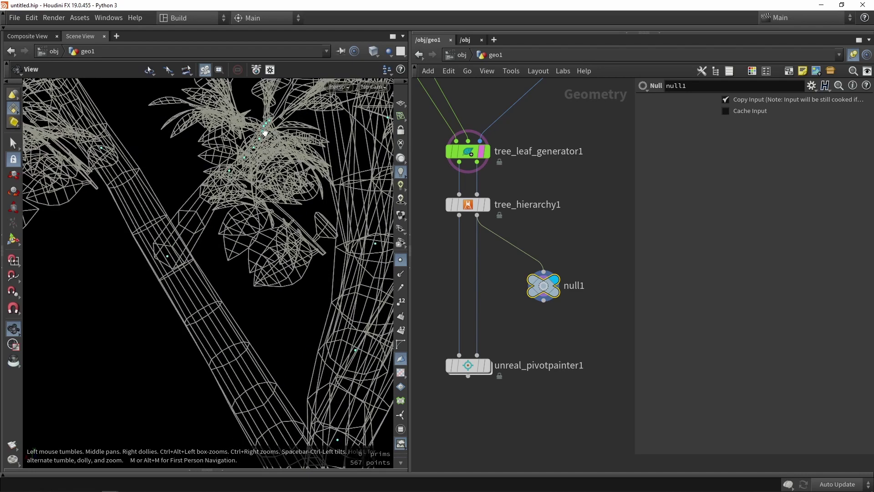
{"action": "scroll", "coordinate": [242, 157], "scroll_direction": "up", "scroll_amount": 1}
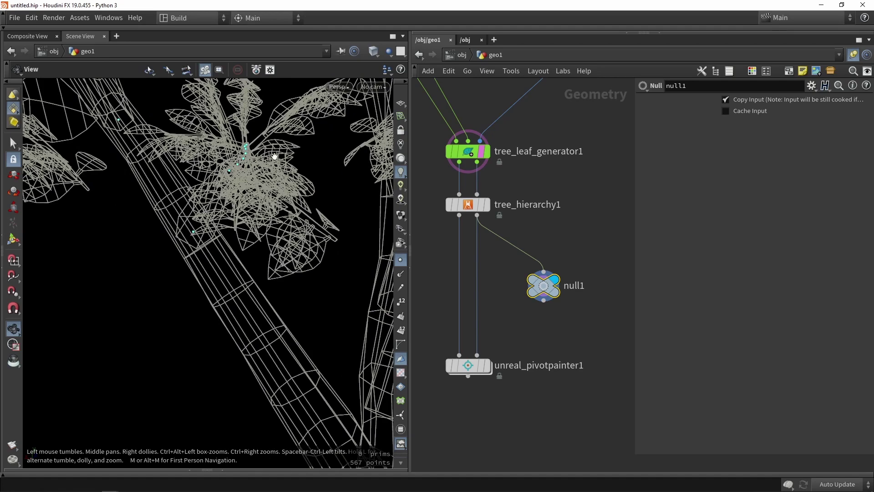
{"action": "left_click_drag", "start_coordinate": [238, 169], "coordinate": [188, 213]}
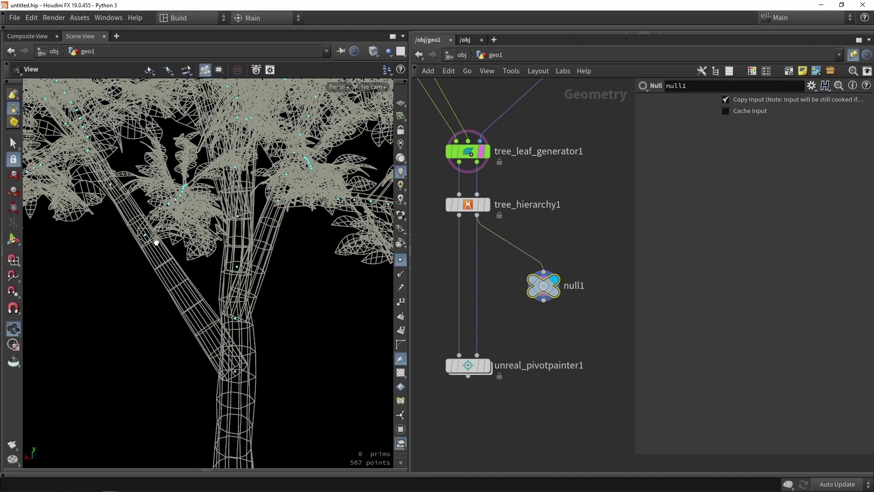
{"action": "left_click_drag", "start_coordinate": [154, 241], "coordinate": [140, 233]}
{"action": "middle_click_drag", "start_coordinate": [193, 363], "coordinate": [197, 277]}
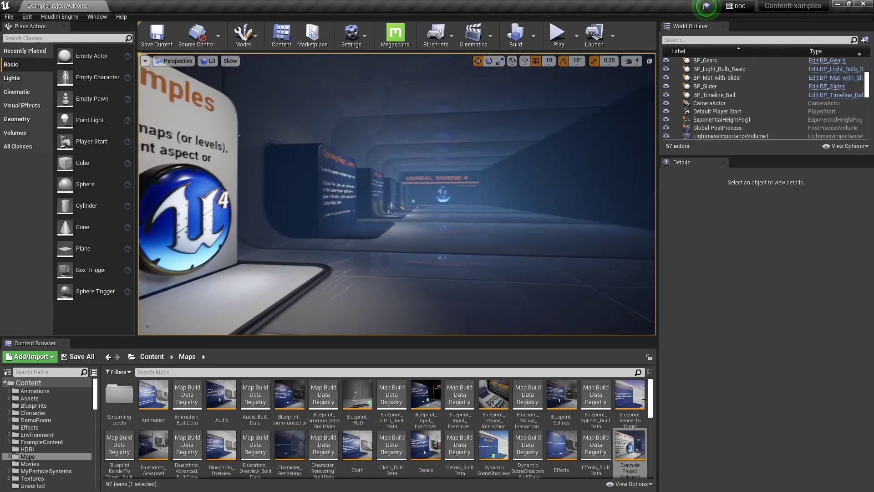
Step: Filter the Maps folder with 'pivo' to list the PivotPainter maps
{"action": "right_click_drag", "start_coordinate": [426, 211], "coordinate": [360, 211]}
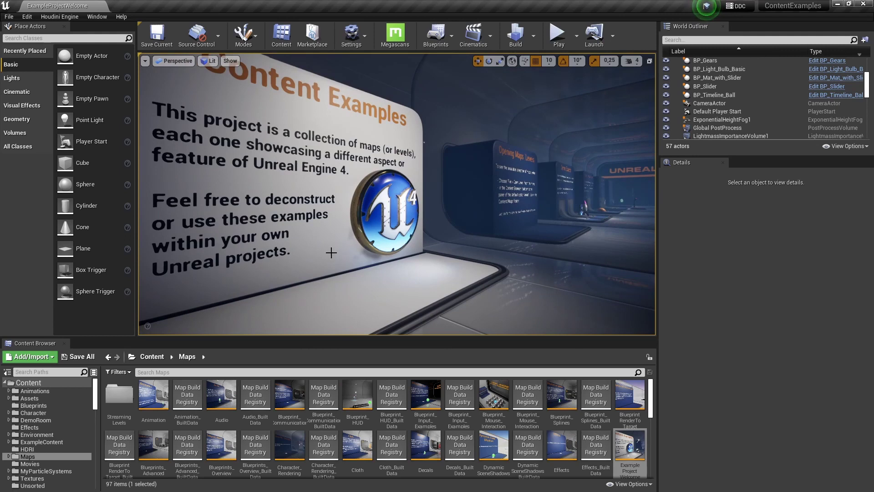
{"action": "left_click", "coordinate": [151, 371]}
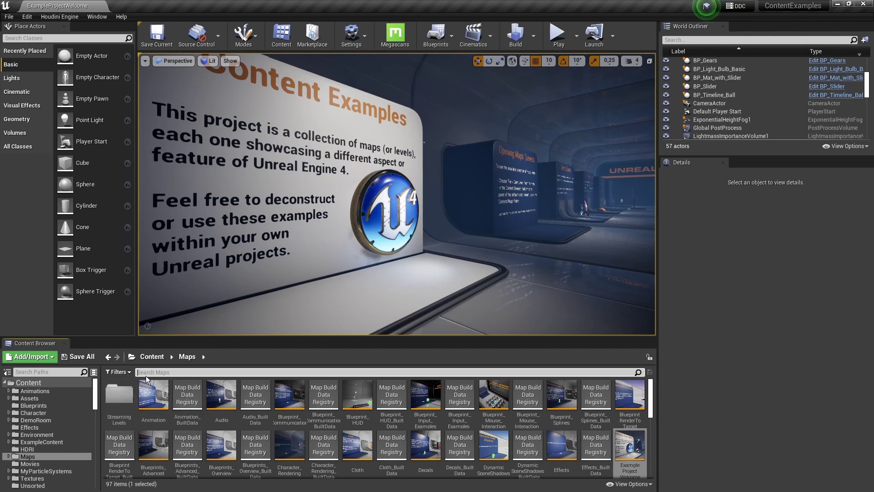
{"action": "type", "text": "pivo"}
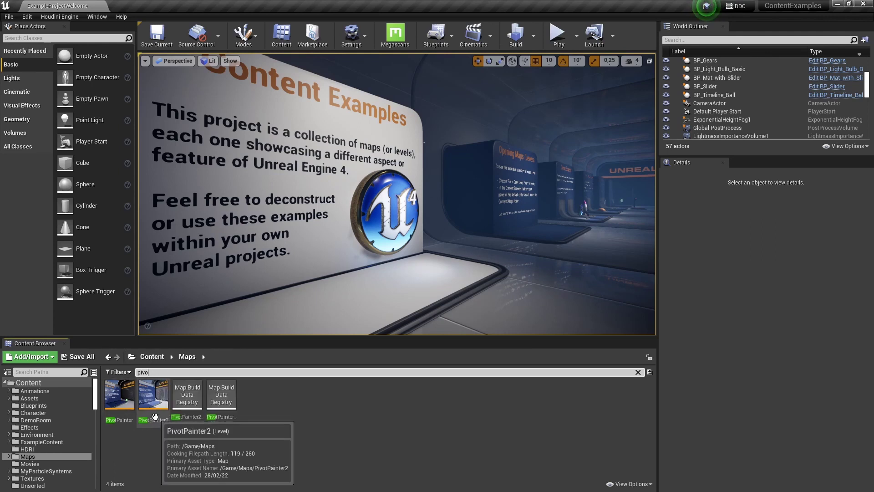
Step: Open the PivotPainter2 level, clear the search, and fly to the 1.2 tree exhibit
{"action": "double_click", "coordinate": [154, 401]}
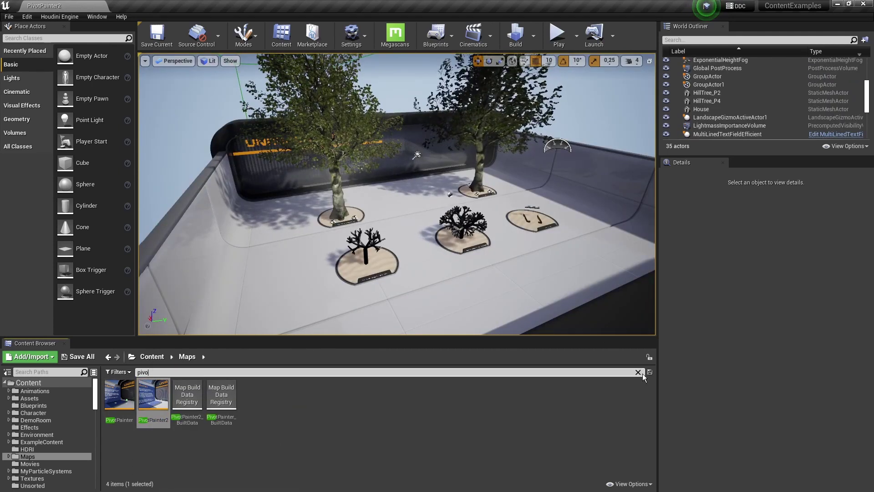
{"action": "left_click", "coordinate": [638, 372]}
{"action": "right_click_drag", "start_coordinate": [510, 255], "coordinate": [537, 267]}
{"action": "key", "text": "w"}
{"action": "key", "text": "s"}
{"action": "key", "text": "a"}
{"action": "key", "text": "d"}
{"action": "key", "text": "d"}
{"action": "key", "text": "w"}
{"action": "right_click_drag", "start_coordinate": [422, 213], "coordinate": [418, 216]}
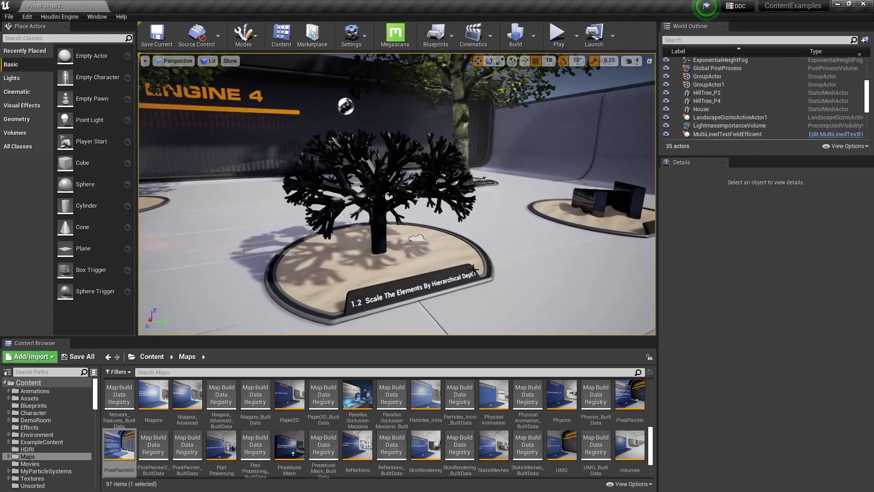
{"action": "left_click_drag", "start_coordinate": [472, 274], "coordinate": [349, 261]}
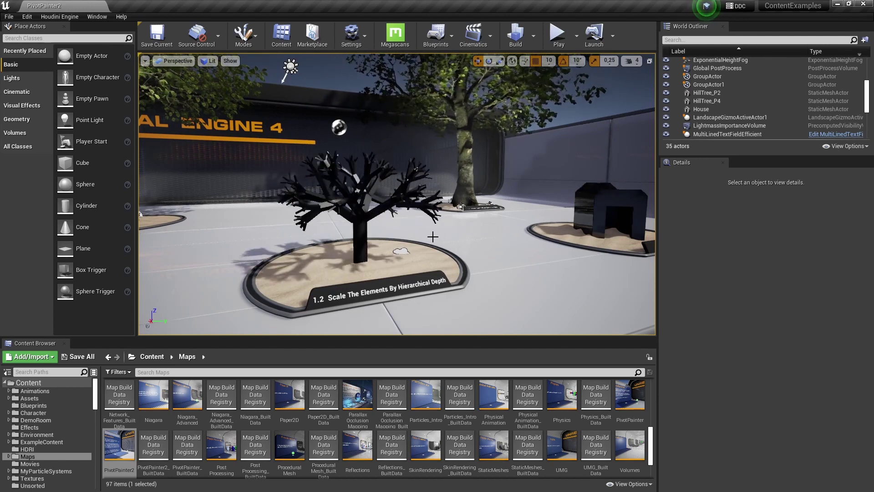
Step: Fly past the 1.3 Build An Object house and pull back over the tall tree exhibits
{"action": "key", "text": "d"}
{"action": "right_click_drag", "start_coordinate": [433, 237], "coordinate": [323, 229]}
{"action": "key", "text": "w"}
{"action": "key", "text": "s"}
{"action": "key", "text": "a"}
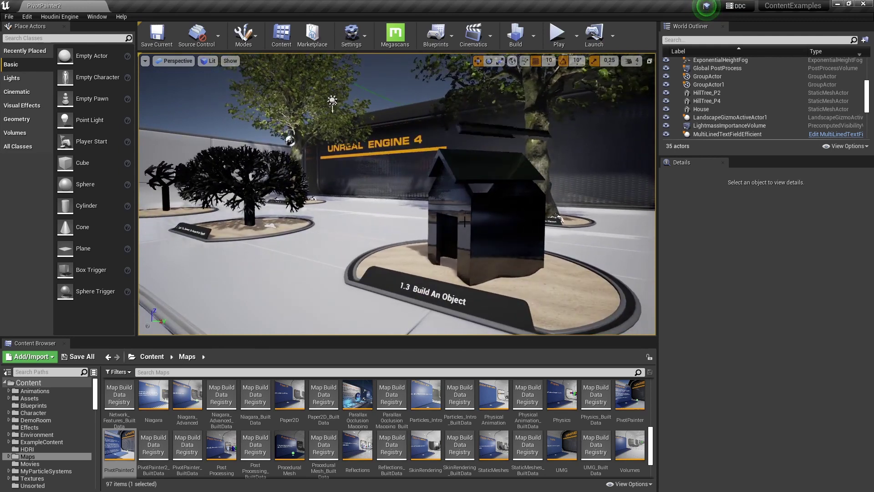
{"action": "right_click_drag", "start_coordinate": [428, 242], "coordinate": [453, 236]}
{"action": "key", "text": "s"}
{"action": "key", "text": "a"}
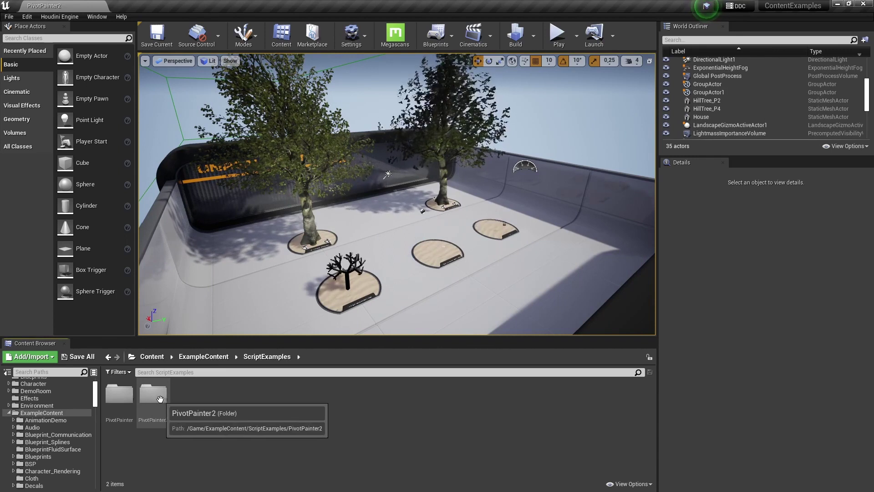
Step: Select HillTree_P2 in the level and browse to its mesh asset
{"action": "left_click", "coordinate": [166, 398]}
{"action": "double_click", "coordinate": [166, 399]}
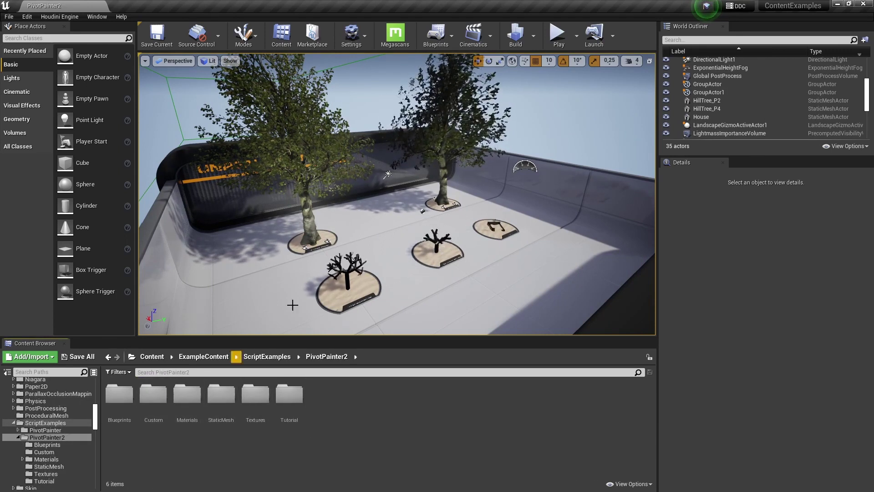
{"action": "left_click", "coordinate": [286, 119]}
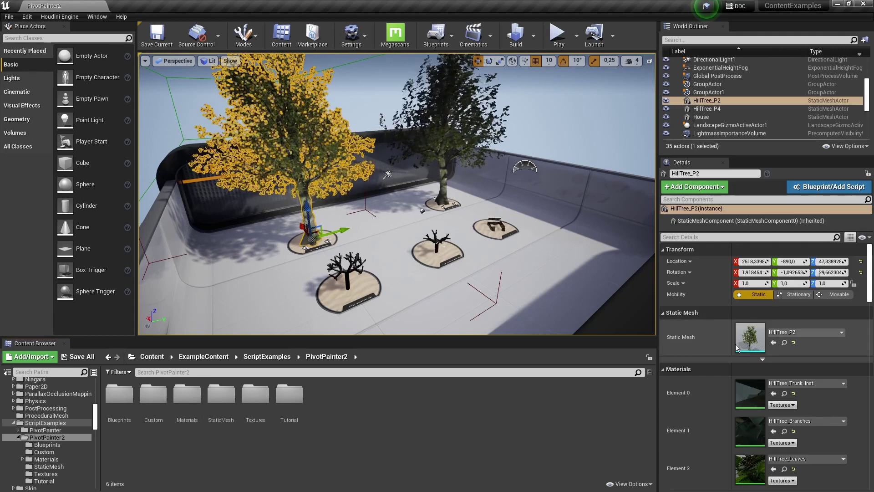
{"action": "left_click", "coordinate": [785, 342]}
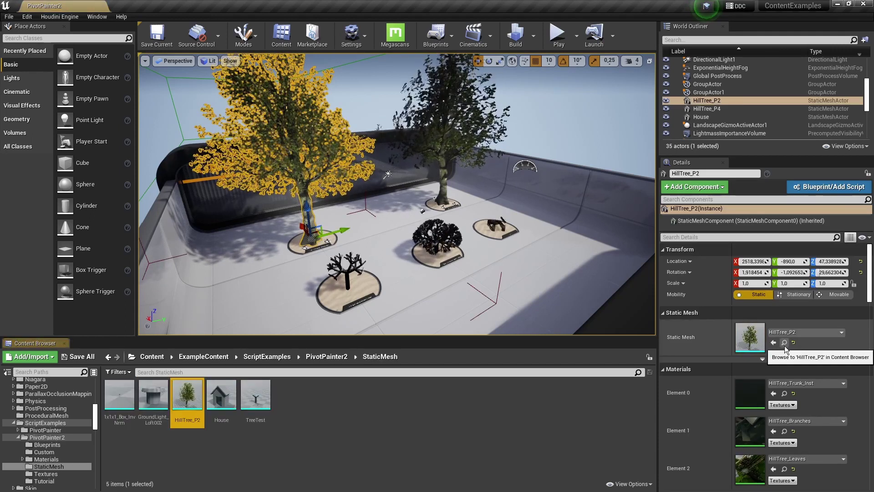
Step: Return to ScriptExamples and open PivotPainter2's empty Tutorial folder
{"action": "left_click", "coordinate": [45, 422]}
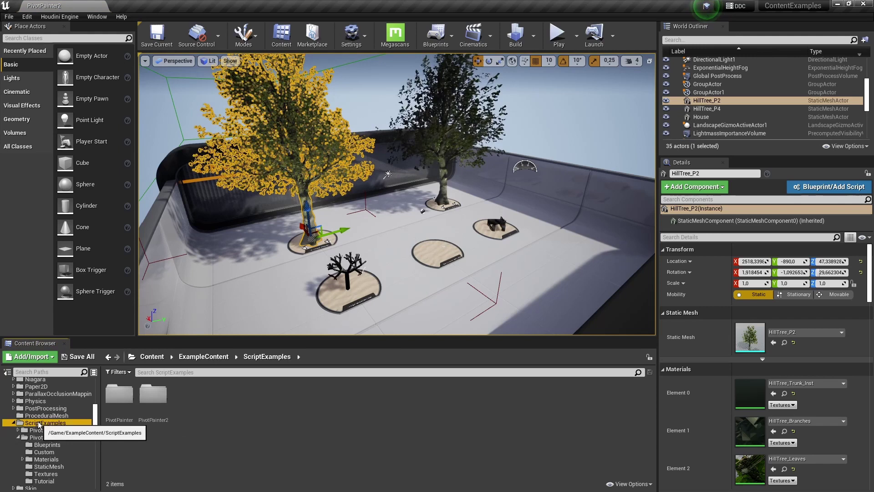
{"action": "double_click", "coordinate": [156, 398]}
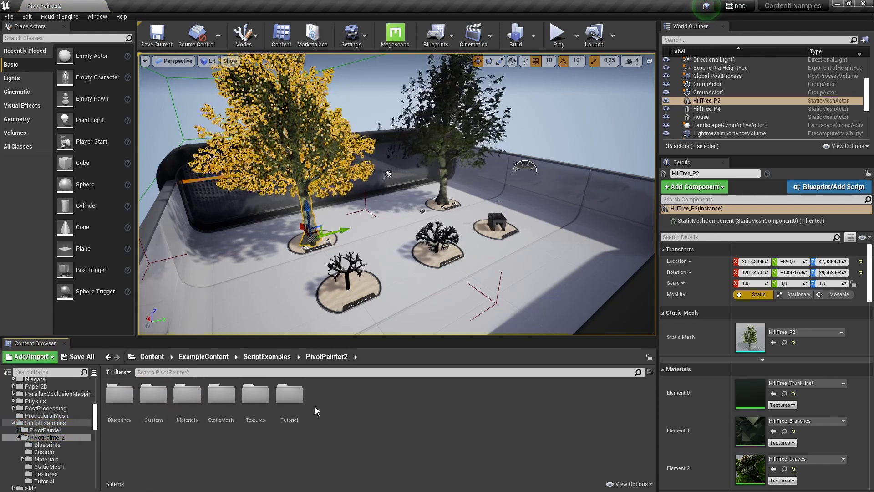
{"action": "double_click", "coordinate": [289, 394]}
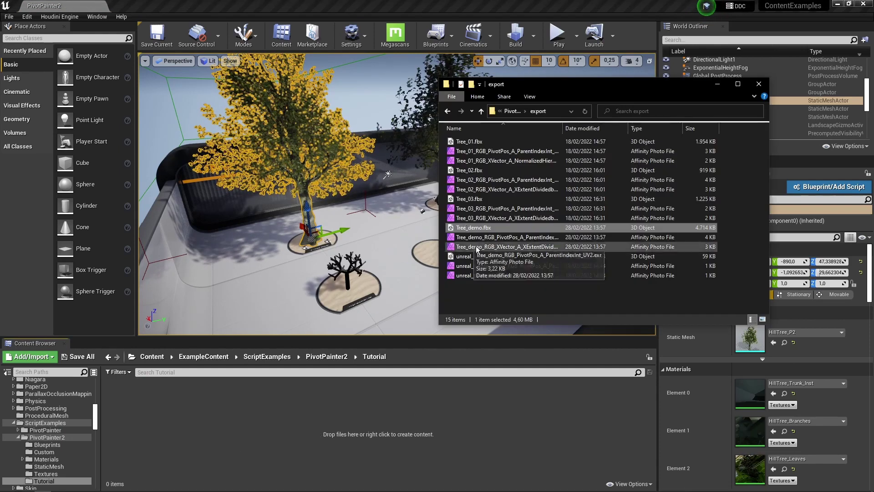
Step: Import the Tree_demo mesh and its two pivot textures into Tutorial, force-deleting the two extra materials
{"action": "left_click", "coordinate": [476, 247], "text": "shift"}
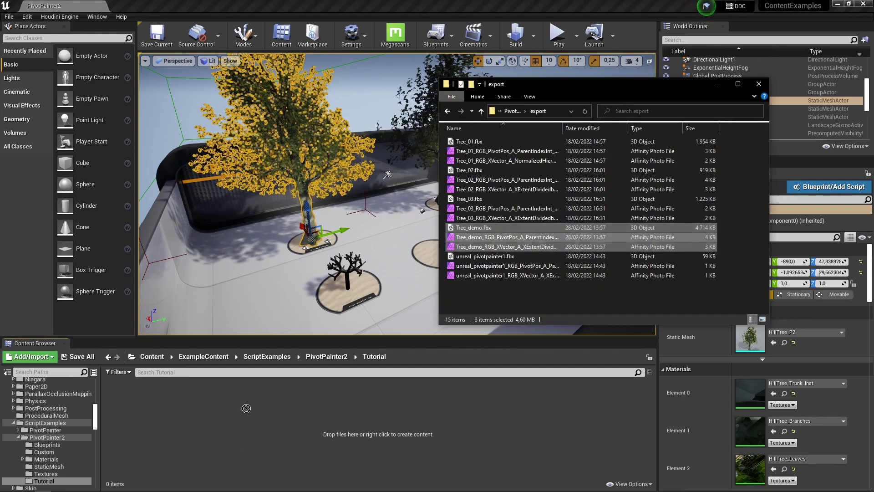
{"action": "left_click_drag", "start_coordinate": [242, 413], "coordinate": [237, 423]}
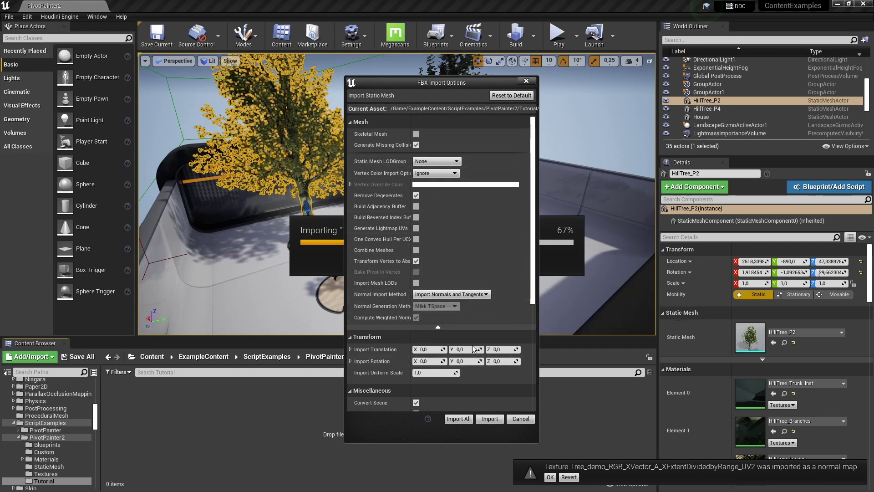
{"action": "left_click", "coordinate": [483, 419]}
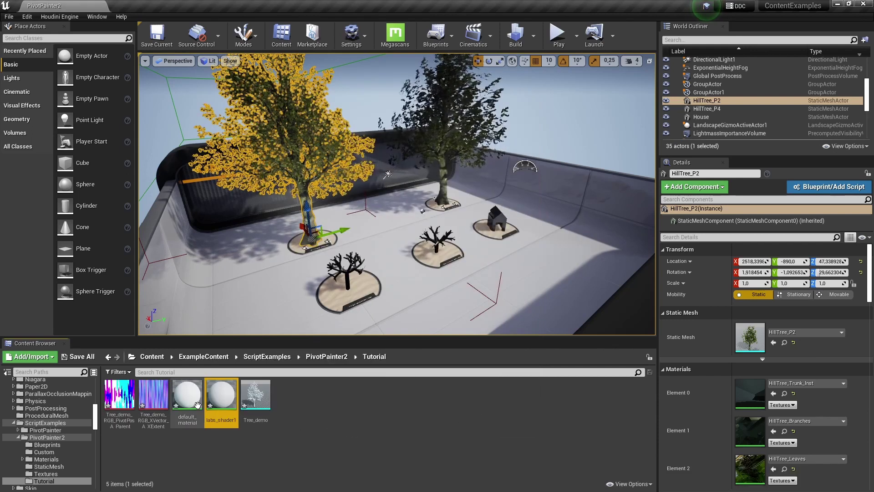
{"action": "key", "text": "Delete"}
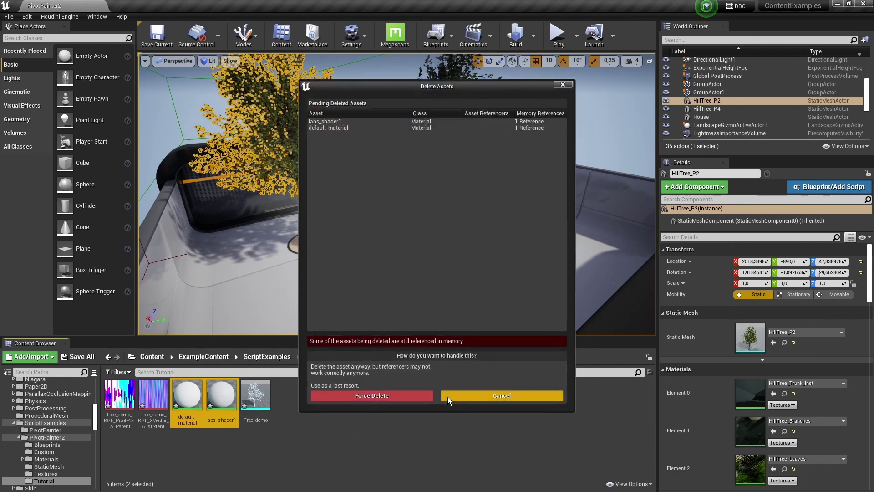
{"action": "left_click", "coordinate": [429, 396]}
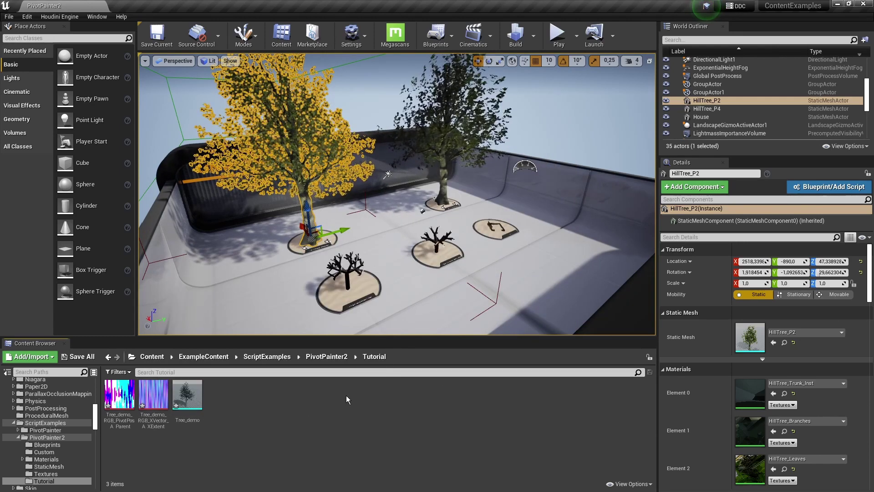
Step: Focus SimplePivotPainterExample3, then open its material instance and its SimpExPivPos texture
{"action": "mouse_move", "coordinate": [126, 405]}
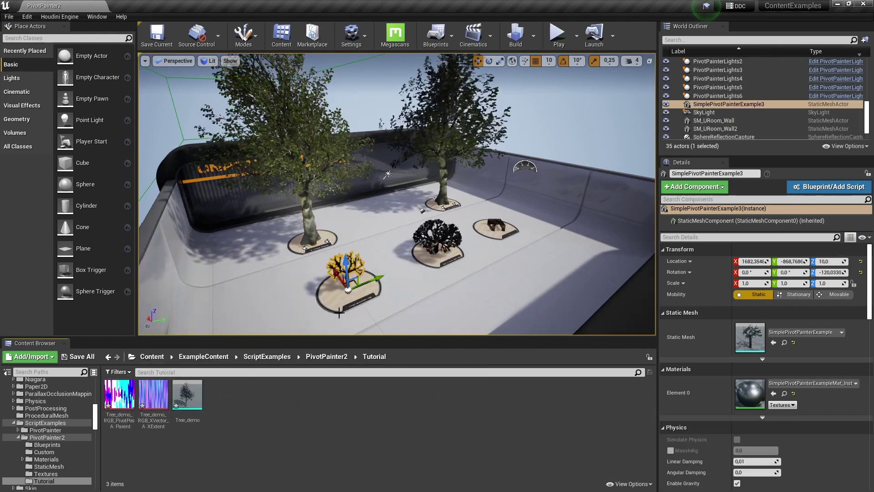
{"action": "key", "text": "f"}
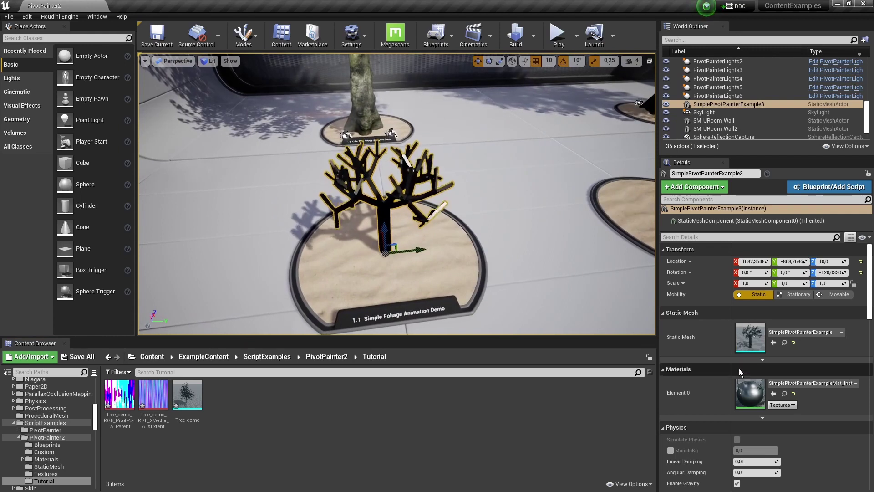
{"action": "double_click", "coordinate": [759, 397]}
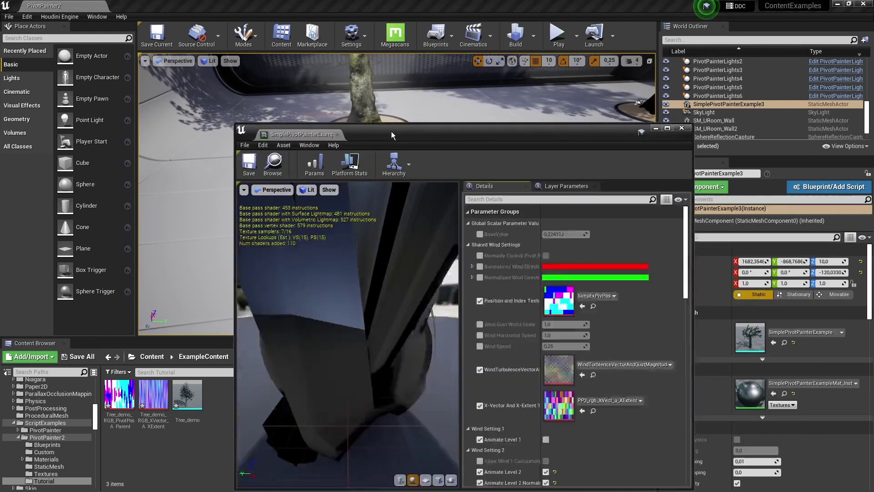
{"action": "left_click_drag", "start_coordinate": [391, 136], "coordinate": [448, 43]}
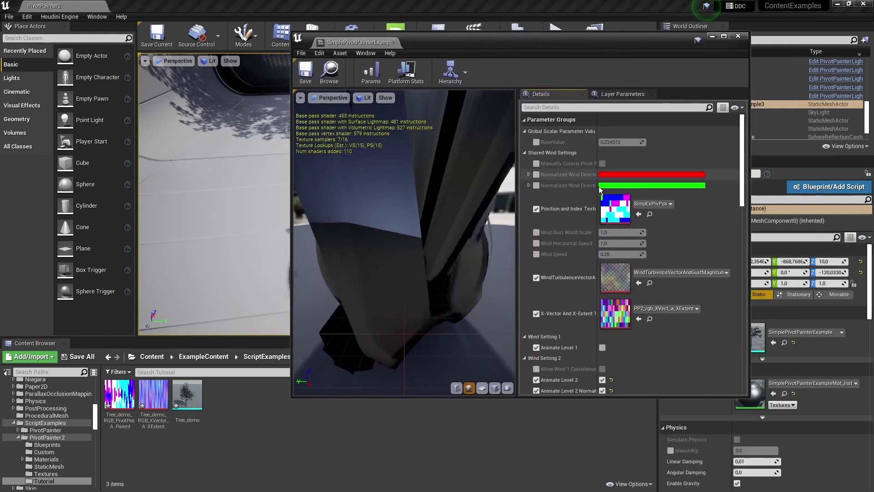
{"action": "double_click", "coordinate": [619, 209]}
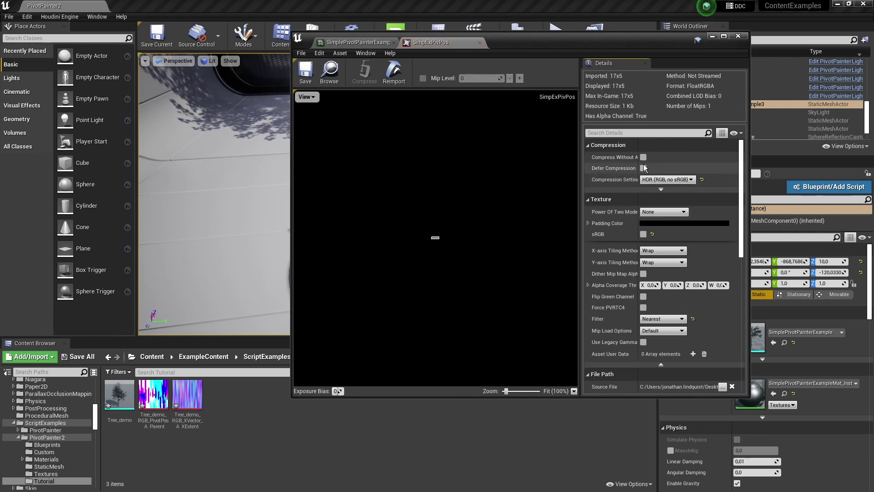
Step: Give the Tree_demo XVector texture HDR (RGB, no sRGB) compression and Nearest filtering, and save it
{"action": "scroll", "coordinate": [656, 190], "scroll_direction": "down", "scroll_amount": 2}
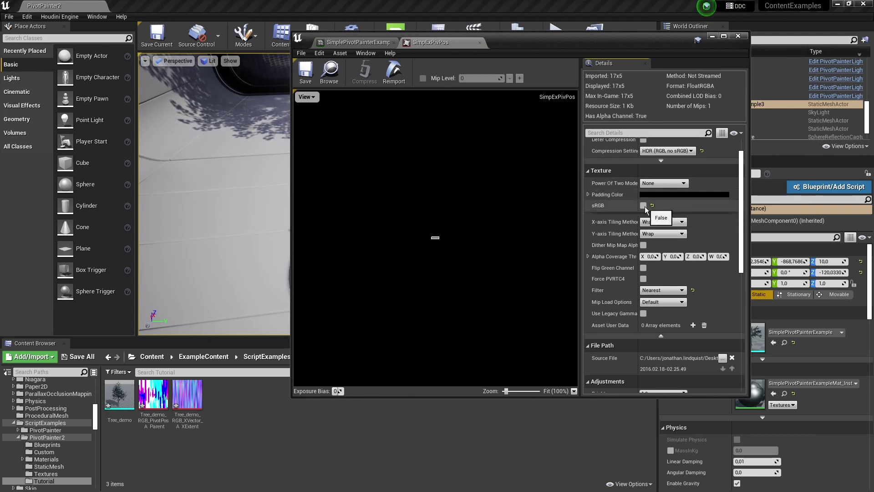
{"action": "scroll", "coordinate": [648, 206], "scroll_direction": "down", "scroll_amount": 3}
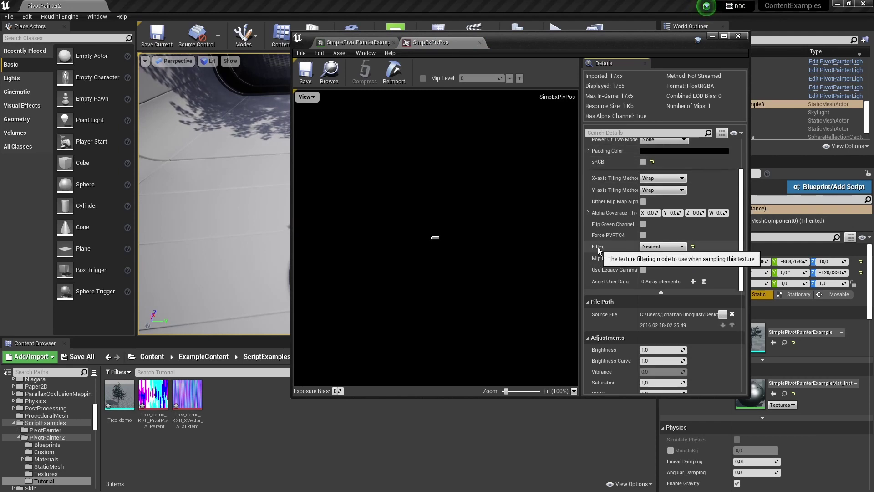
{"action": "scroll", "coordinate": [646, 253], "scroll_direction": "down", "scroll_amount": 10}
{"action": "scroll", "coordinate": [651, 282], "scroll_direction": "down", "scroll_amount": 2}
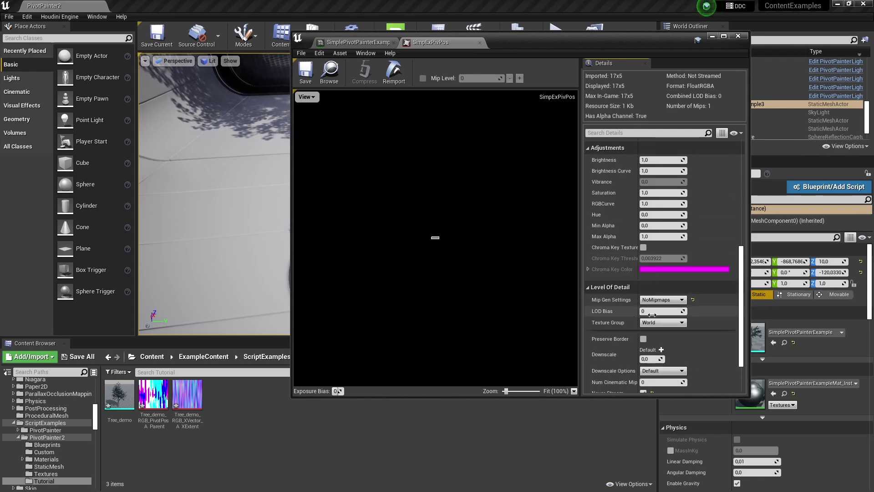
{"action": "scroll", "coordinate": [668, 300], "scroll_direction": "down", "scroll_amount": 7}
{"action": "scroll", "coordinate": [657, 297], "scroll_direction": "up", "scroll_amount": 17}
{"action": "scroll", "coordinate": [656, 296], "scroll_direction": "up", "scroll_amount": 7}
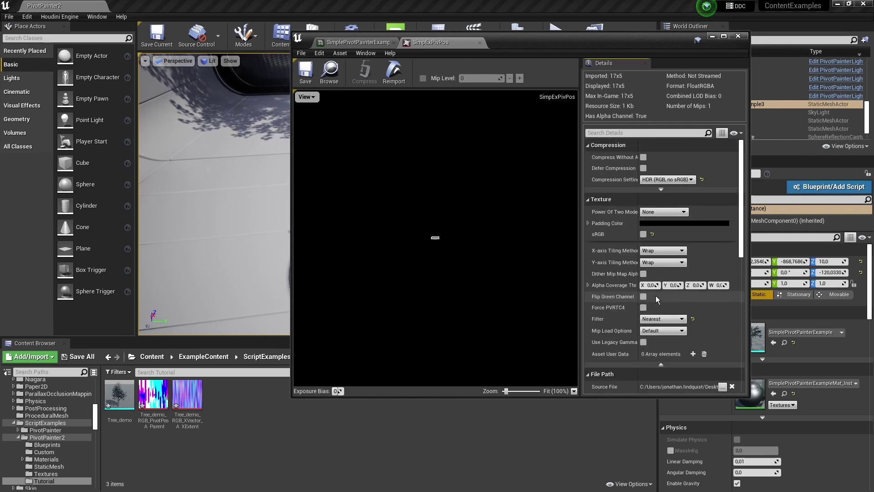
{"action": "double_click", "coordinate": [147, 390]}
{"action": "double_click", "coordinate": [187, 393]}
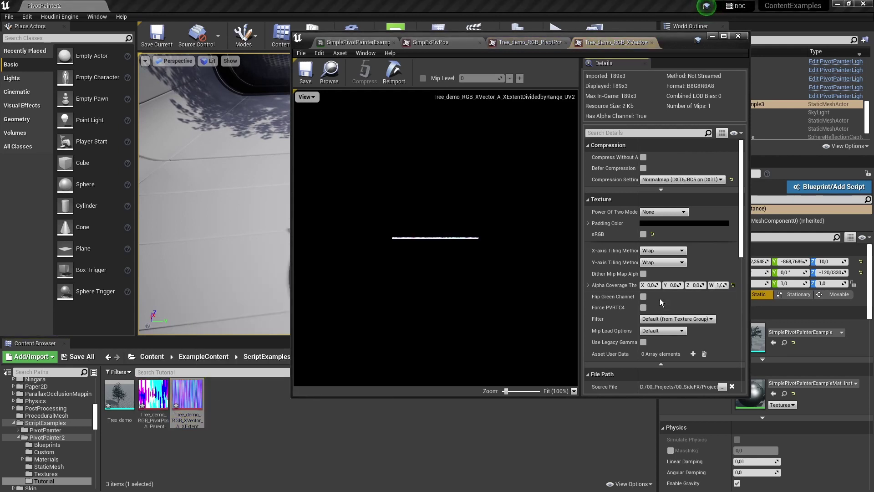
{"action": "left_click", "coordinate": [663, 179]}
{"action": "left_click", "coordinate": [659, 222]}
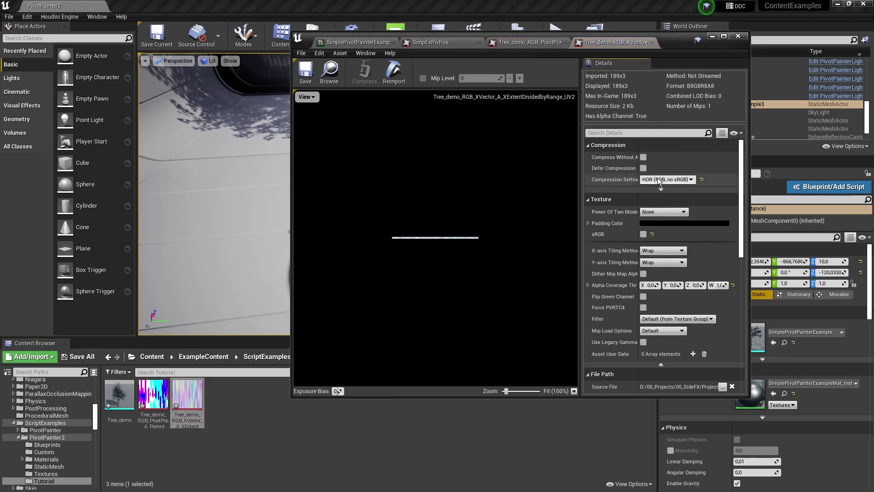
{"action": "scroll", "coordinate": [672, 212], "scroll_direction": "down", "scroll_amount": 2}
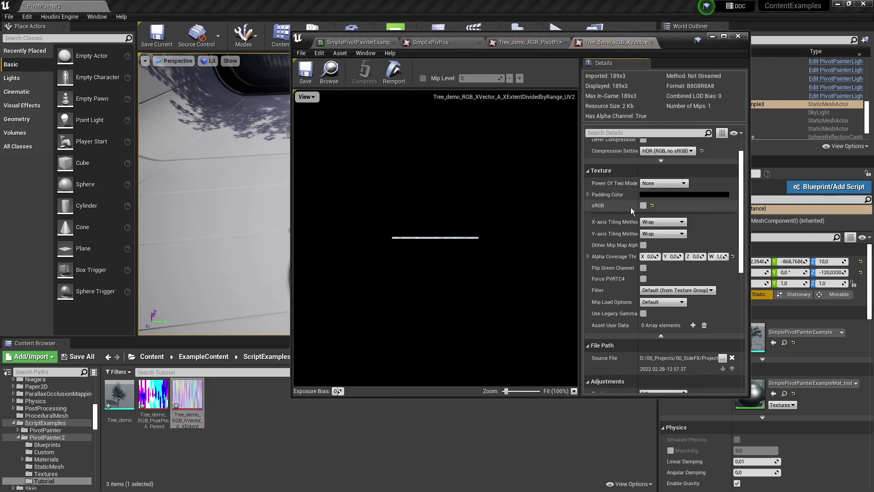
{"action": "scroll", "coordinate": [654, 250], "scroll_direction": "down", "scroll_amount": 1}
{"action": "left_click", "coordinate": [646, 276]}
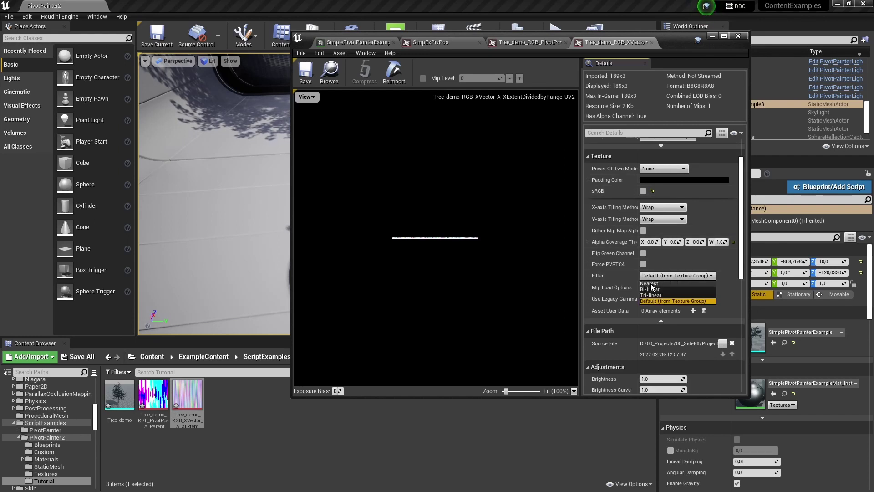
{"action": "left_click", "coordinate": [650, 284]}
{"action": "scroll", "coordinate": [649, 293], "scroll_direction": "down", "scroll_amount": 12}
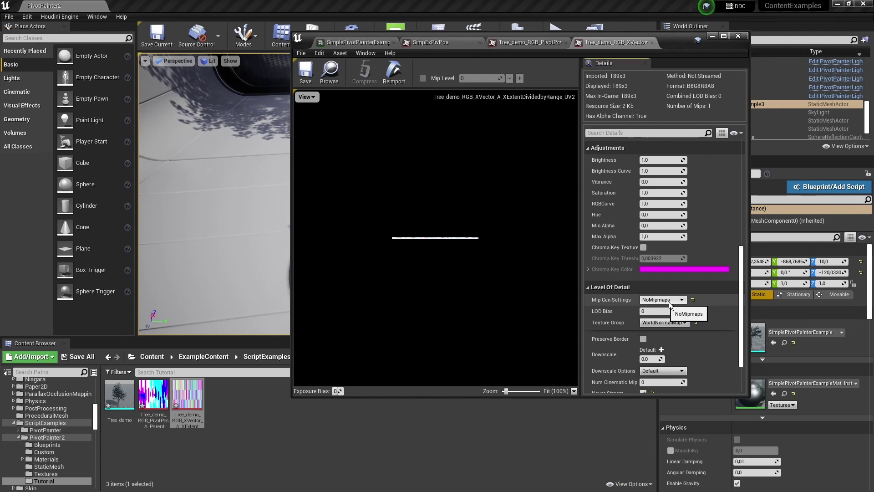
{"action": "left_click", "coordinate": [312, 72]}
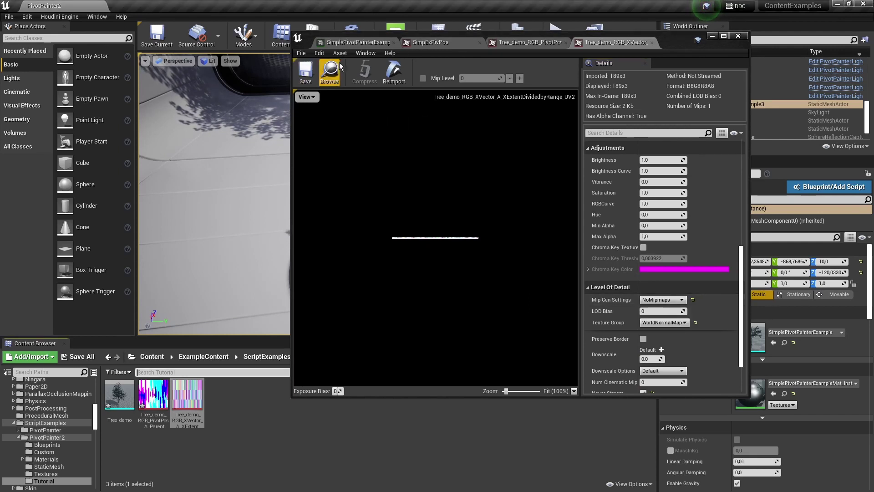
Step: Set the Tree_demo PivotPos texture's filtering to Nearest and save it
{"action": "left_click", "coordinate": [531, 42]}
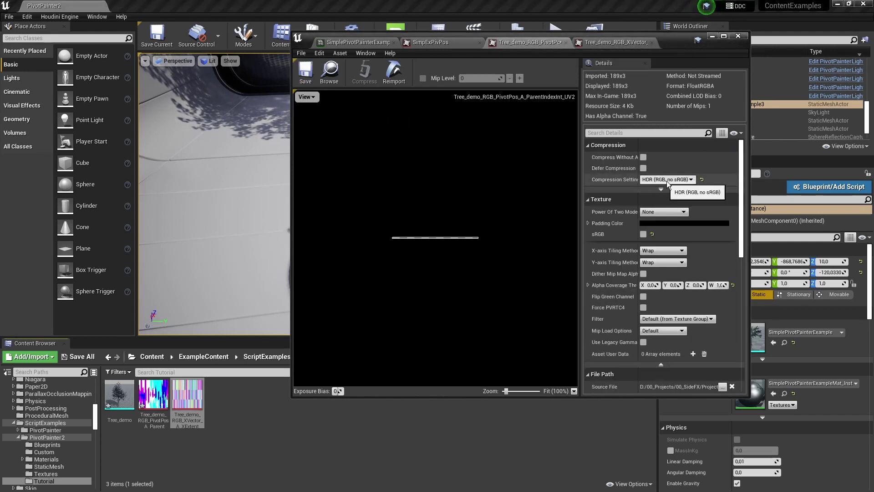
{"action": "scroll", "coordinate": [649, 235], "scroll_direction": "down", "scroll_amount": 2}
{"action": "left_click", "coordinate": [659, 290]}
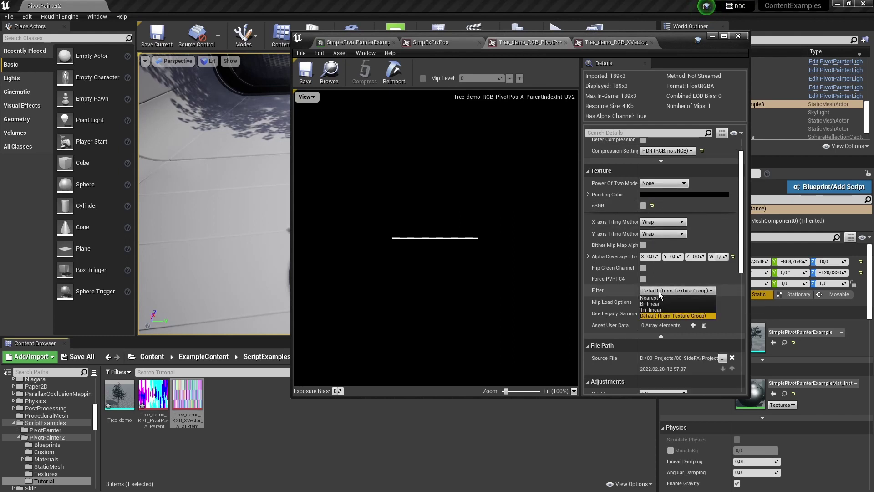
{"action": "left_click", "coordinate": [656, 300]}
{"action": "scroll", "coordinate": [656, 300], "scroll_direction": "down", "scroll_amount": 6}
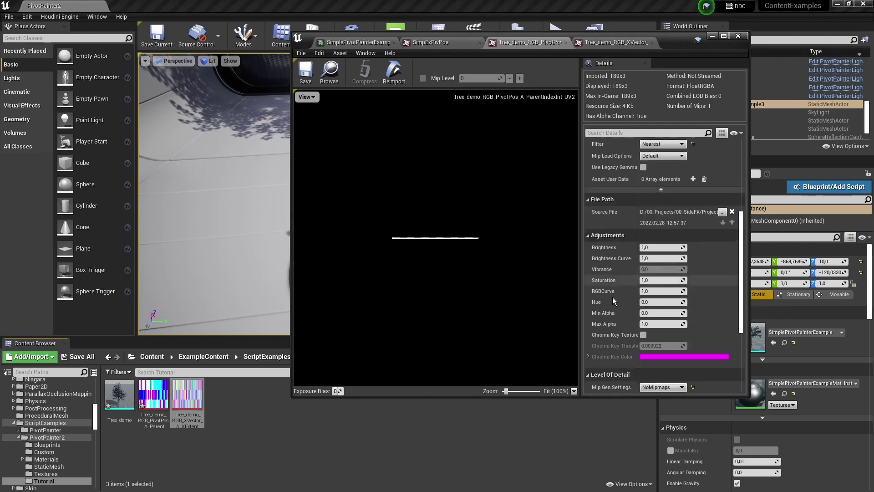
{"action": "left_click", "coordinate": [307, 73]}
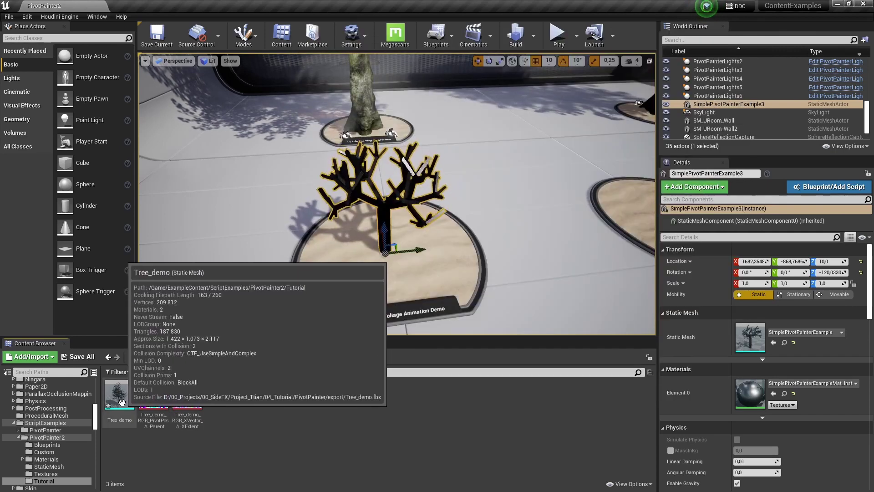
Step: Close the texture editor and fly around the Tree_demo tree in game view
{"action": "left_click_drag", "start_coordinate": [119, 394], "coordinate": [557, 203]}
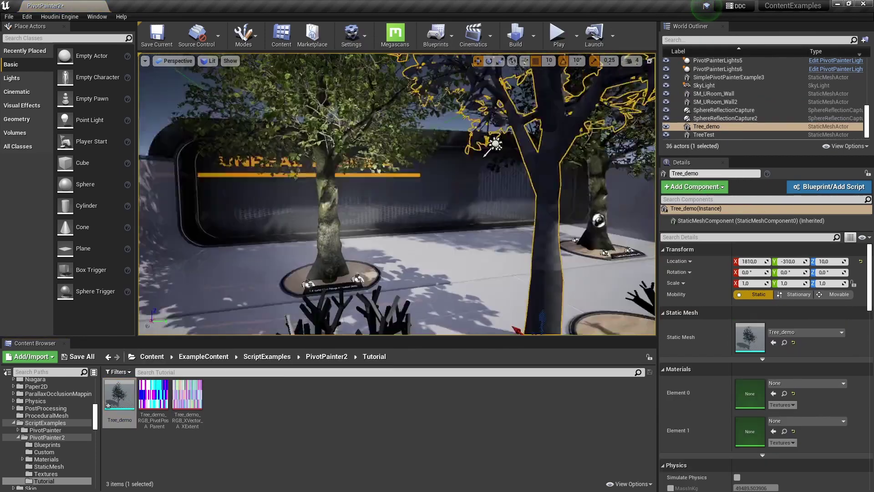
{"action": "right_click_drag", "start_coordinate": [508, 290], "coordinate": [508, 290]}
{"action": "key", "text": "g"}
{"action": "right_click_drag", "start_coordinate": [450, 258], "coordinate": [451, 258]}
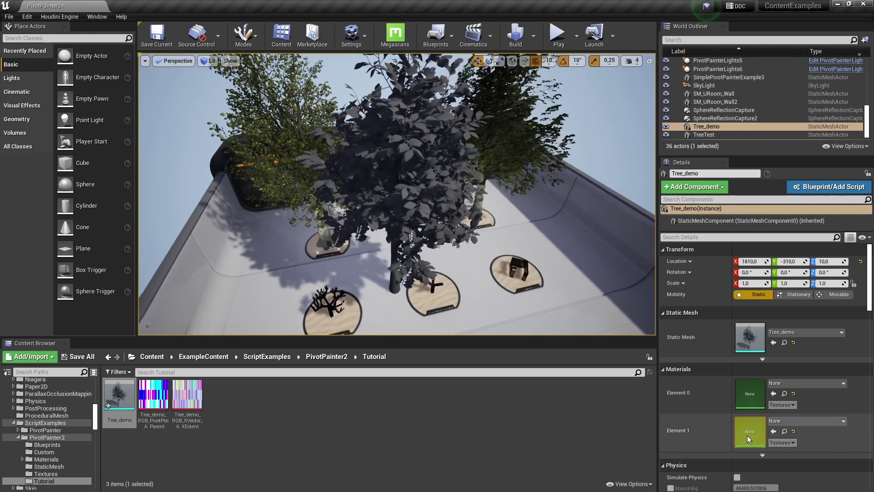
{"action": "left_click_drag", "start_coordinate": [436, 233], "coordinate": [483, 221], "text": "alt"}
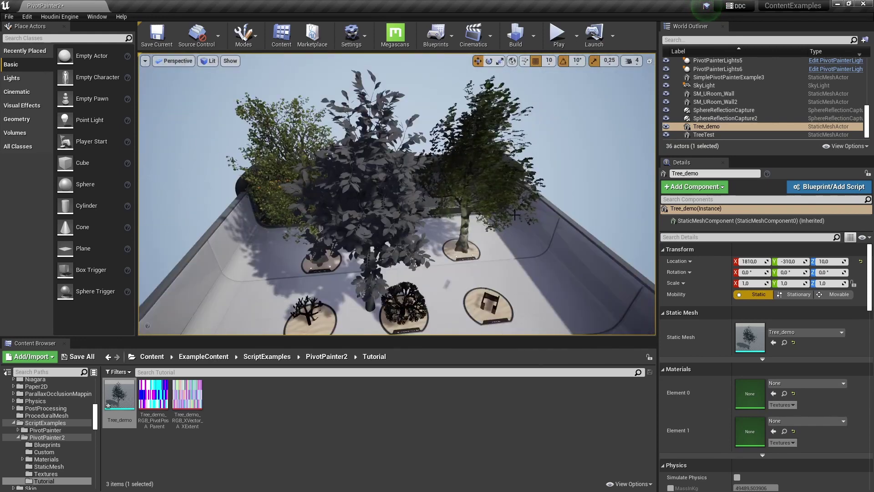
{"action": "right_click_drag", "start_coordinate": [508, 220], "coordinate": [508, 220]}
{"action": "right_click_drag", "start_coordinate": [282, 287], "coordinate": [282, 287]}
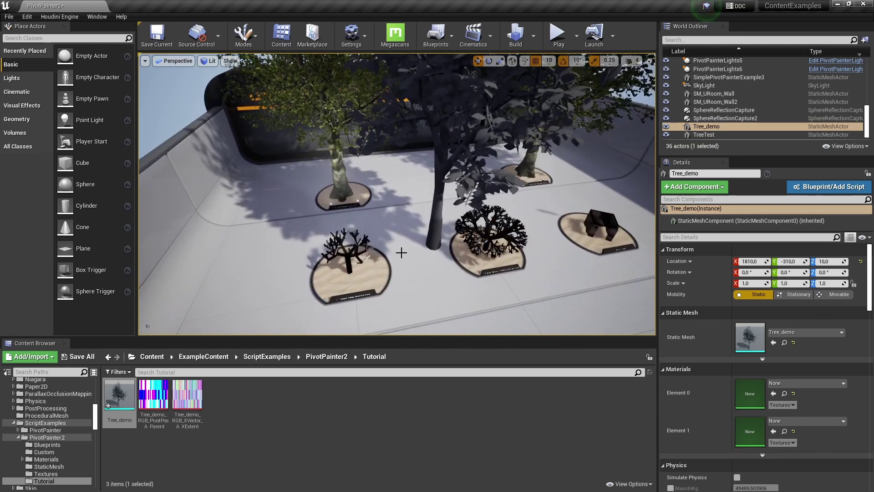
{"action": "right_click_drag", "start_coordinate": [488, 252], "coordinate": [488, 253]}
{"action": "right_click_drag", "start_coordinate": [477, 211], "coordinate": [478, 211]}
{"action": "right_click_drag", "start_coordinate": [460, 312], "coordinate": [460, 312]}
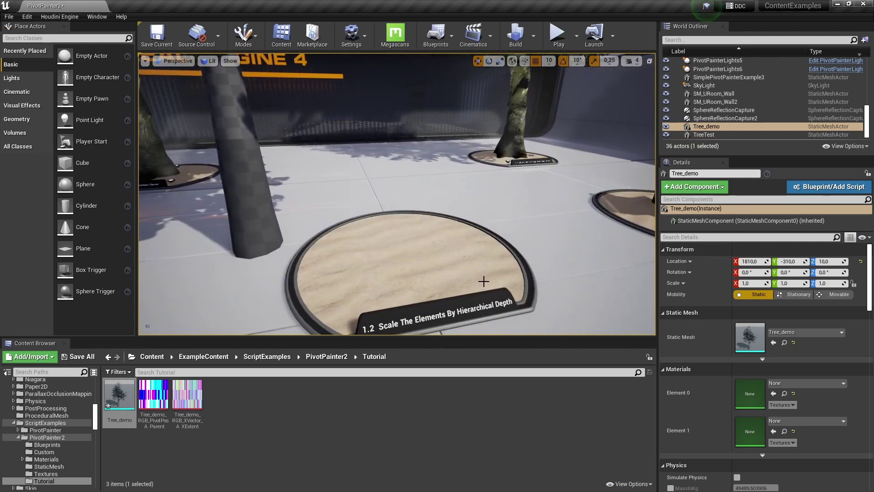
Step: Select the TreeTest example tree and pull the view back over the plates
{"action": "left_click", "coordinate": [406, 224]}
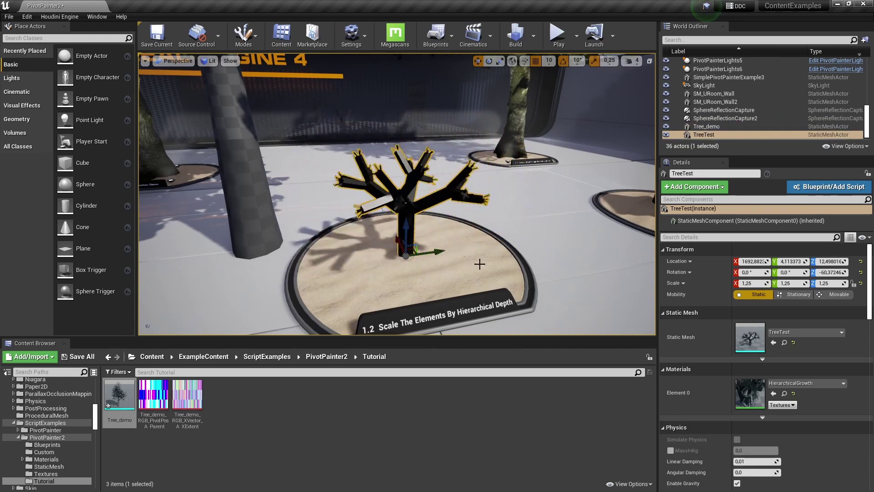
{"action": "key", "text": "s"}
{"action": "right_click_drag", "start_coordinate": [477, 259], "coordinate": [483, 301]}
Step: Create a material instance of HierarchicalGrowth named Tree_tutorial
{"action": "left_click", "coordinate": [785, 394]}
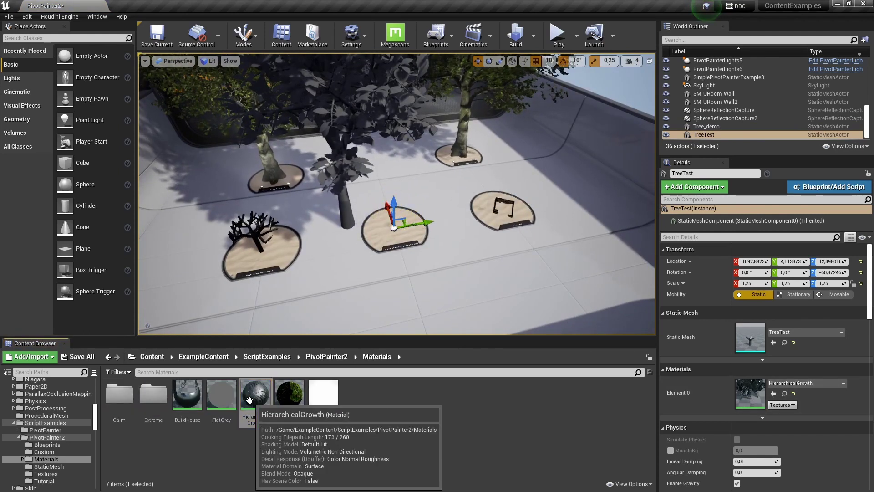
{"action": "right_click", "coordinate": [261, 423]}
{"action": "left_click", "coordinate": [277, 186]}
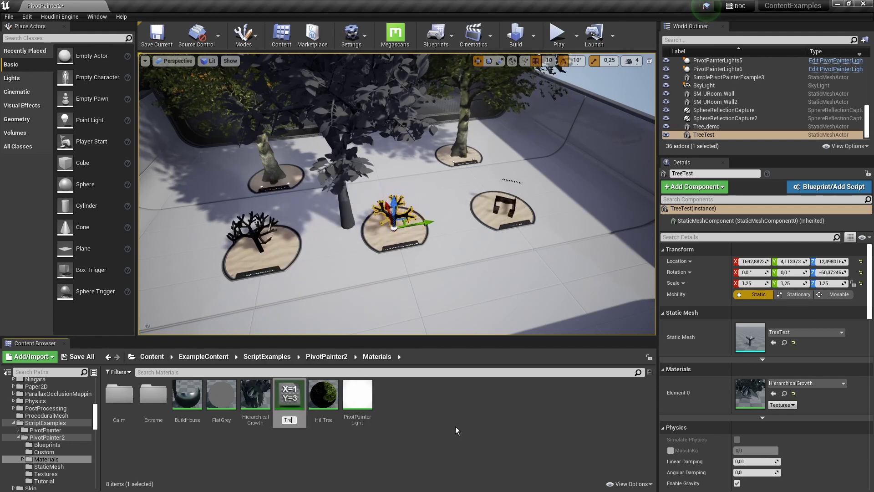
{"action": "type", "text": "Tree_tutorial"}
{"action": "key", "text": "Return"}
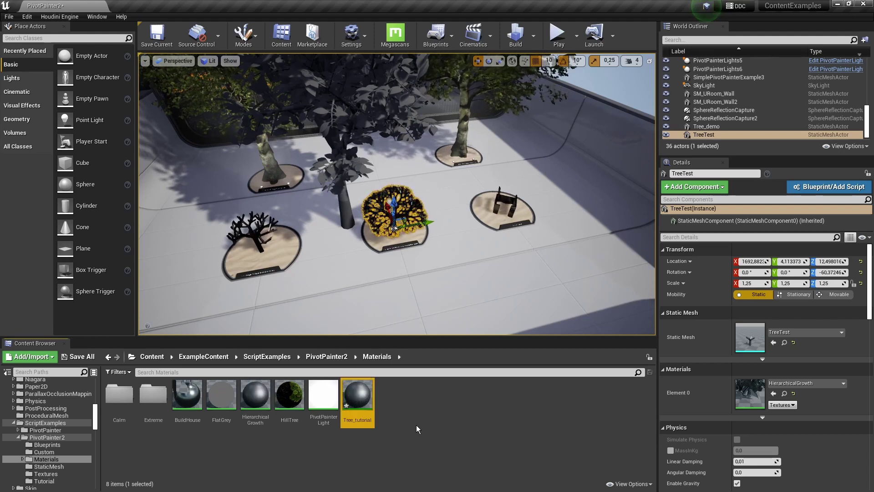
Step: Move Tree_tutorial into the Tutorial folder and show its contents
{"action": "scroll", "coordinate": [31, 450], "scroll_direction": "down", "scroll_amount": 1}
{"action": "left_click_drag", "start_coordinate": [357, 394], "coordinate": [46, 466]}
{"action": "left_click", "coordinate": [65, 441]}
{"action": "left_click", "coordinate": [45, 466]}
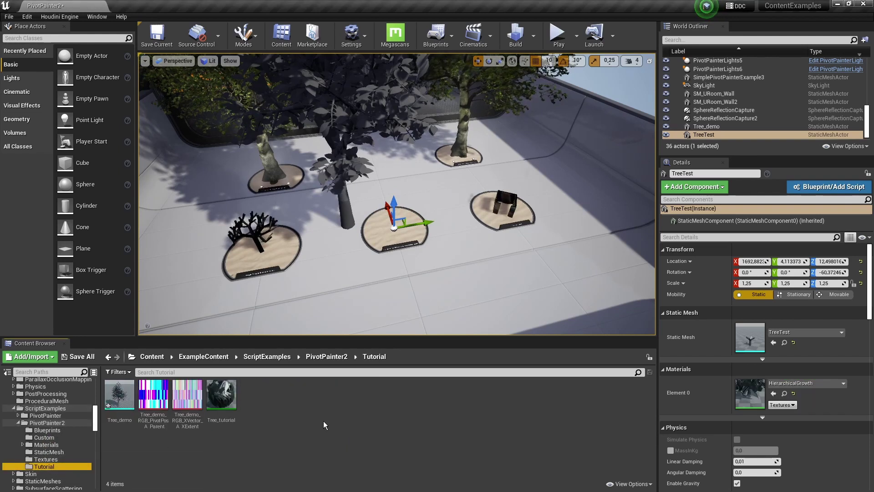
Step: In Tree_tutorial, assign PivotPos to Param and XVector to Param_1, then save
{"action": "double_click", "coordinate": [223, 394]}
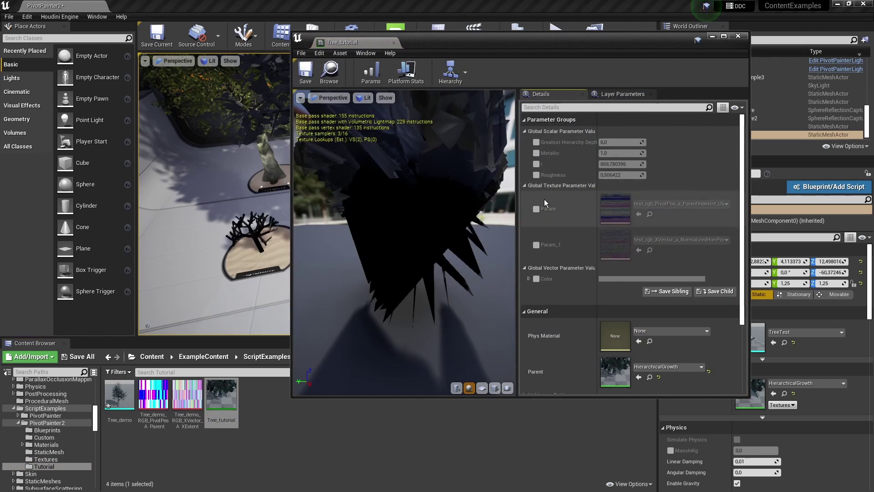
{"action": "left_click", "coordinate": [536, 209]}
{"action": "left_click", "coordinate": [536, 245]}
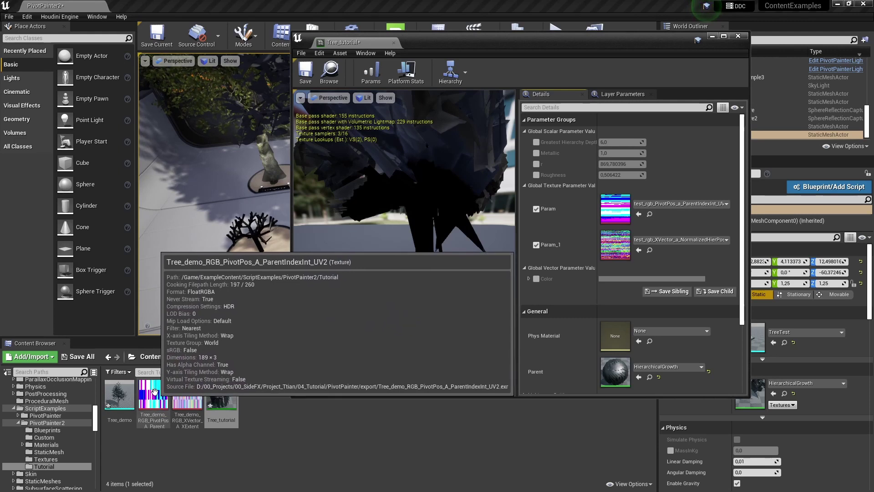
{"action": "left_click_drag", "start_coordinate": [155, 392], "coordinate": [615, 209]}
{"action": "left_click_drag", "start_coordinate": [178, 395], "coordinate": [620, 243]}
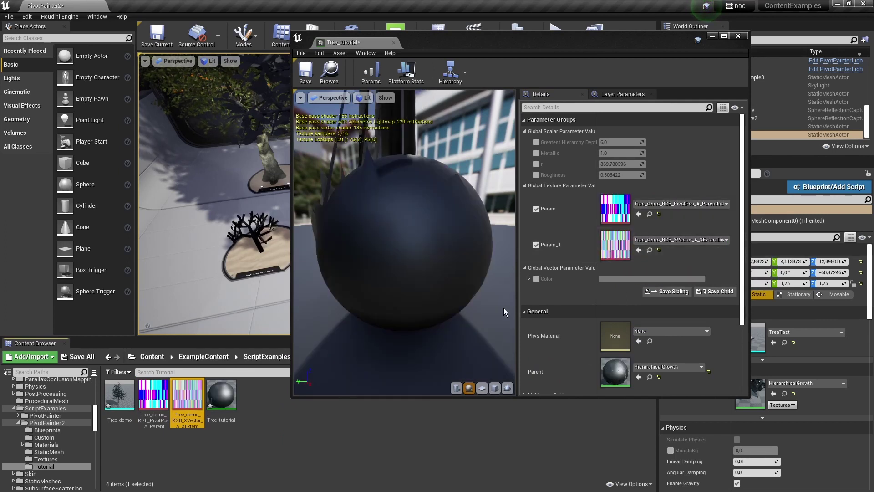
{"action": "left_click", "coordinate": [312, 82]}
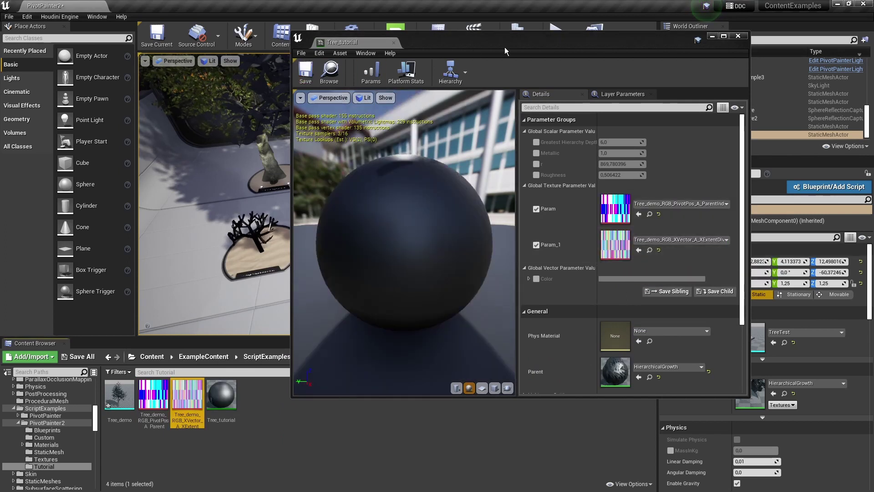
Step: Apply Tree_tutorial to Tree_demo's Element 0 and Element 1 material slots
{"action": "left_click", "coordinate": [713, 38]}
{"action": "right_click_drag", "start_coordinate": [363, 303], "coordinate": [369, 258]}
{"action": "left_click", "coordinate": [370, 255]}
{"action": "left_click_drag", "start_coordinate": [222, 395], "coordinate": [750, 394]}
{"action": "left_click_drag", "start_coordinate": [218, 405], "coordinate": [750, 426]}
{"action": "right_click_drag", "start_coordinate": [536, 249], "coordinate": [517, 255]}
Step: Enable the Greatest Hierarchy Depth, Metallic and r overrides on Tree_tutorial
{"action": "key", "text": "g"}
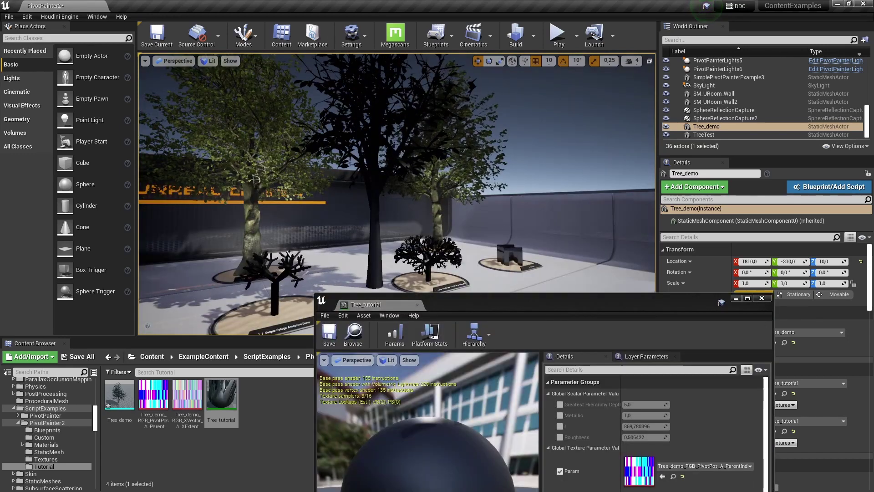
{"action": "right_click_drag", "start_coordinate": [396, 183], "coordinate": [394, 165]}
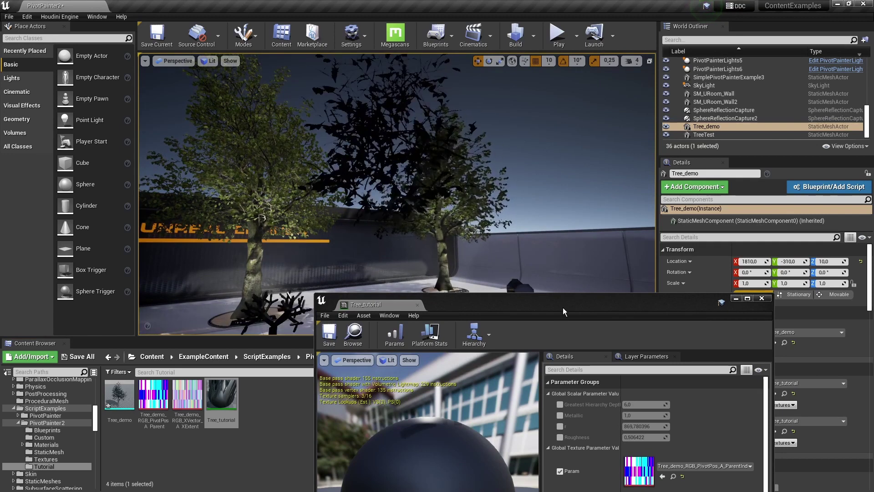
{"action": "left_click_drag", "start_coordinate": [563, 307], "coordinate": [555, 149]}
{"action": "left_click", "coordinate": [551, 245]}
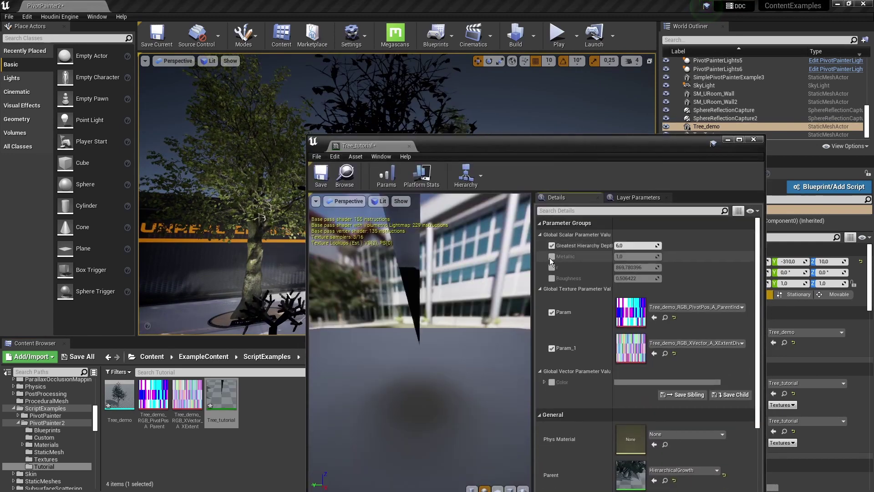
{"action": "left_click", "coordinate": [552, 257]}
{"action": "left_click", "coordinate": [551, 267]}
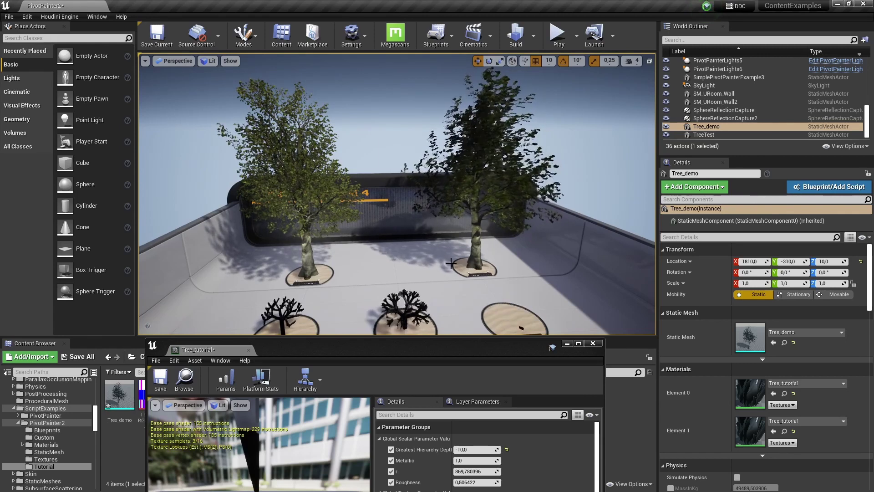
Step: Fly the camera over the tree plaza for a closer look at the tree
{"action": "key", "text": "w"}
{"action": "right_click_drag", "start_coordinate": [446, 264], "coordinate": [478, 292]}
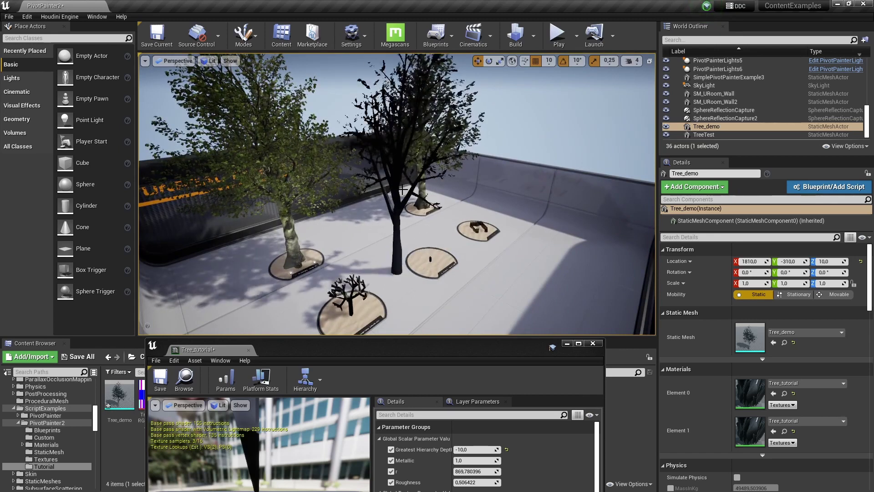
{"action": "right_click_drag", "start_coordinate": [394, 267], "coordinate": [394, 267]}
Step: Close Tree_tutorial's editor and select the small example tree SimplePivotPainterExample3
{"action": "left_click_drag", "start_coordinate": [545, 349], "coordinate": [576, 273]}
{"action": "left_click", "coordinate": [625, 267]}
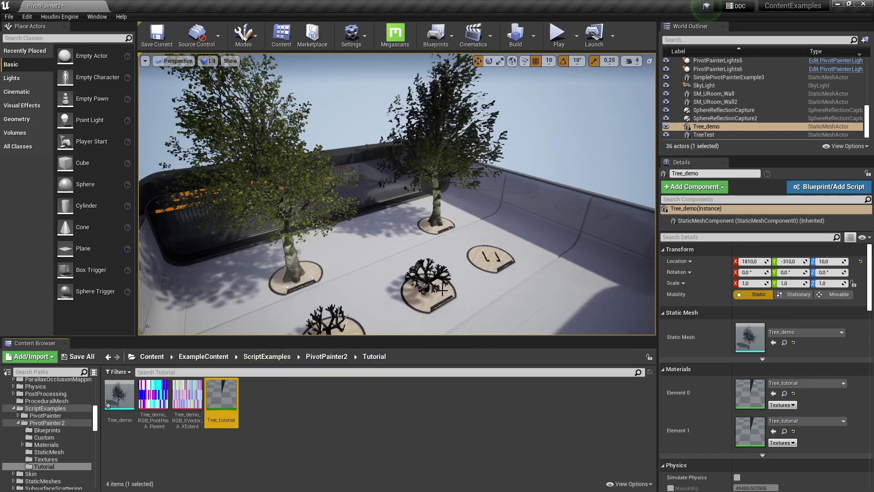
{"action": "right_click_drag", "start_coordinate": [388, 322], "coordinate": [387, 322]}
{"action": "left_click", "coordinate": [344, 382]}
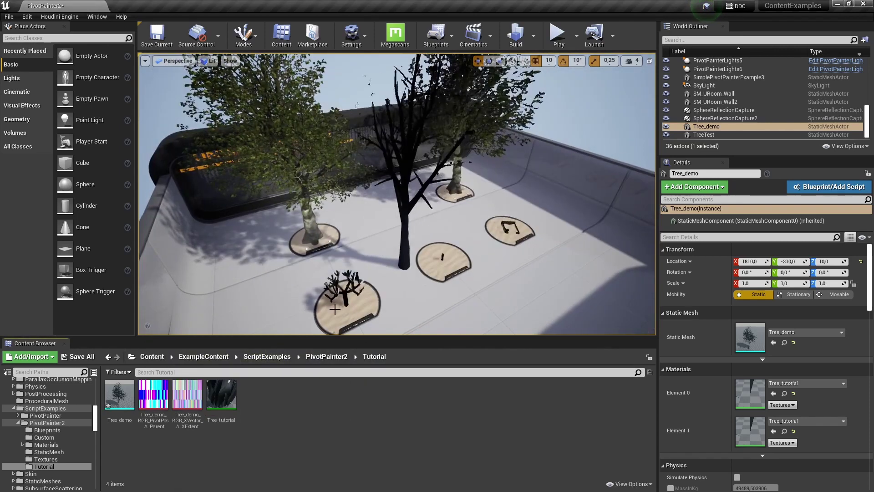
{"action": "right_click_drag", "start_coordinate": [392, 264], "coordinate": [391, 264]}
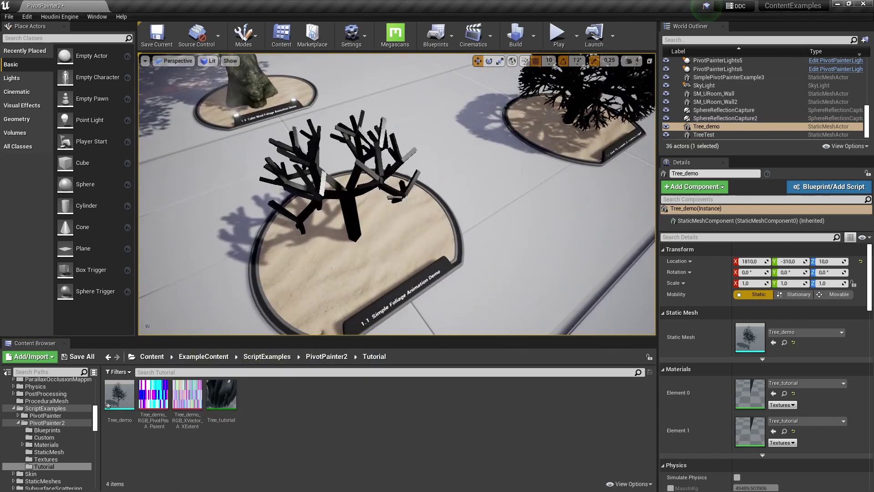
{"action": "left_click", "coordinate": [352, 215]}
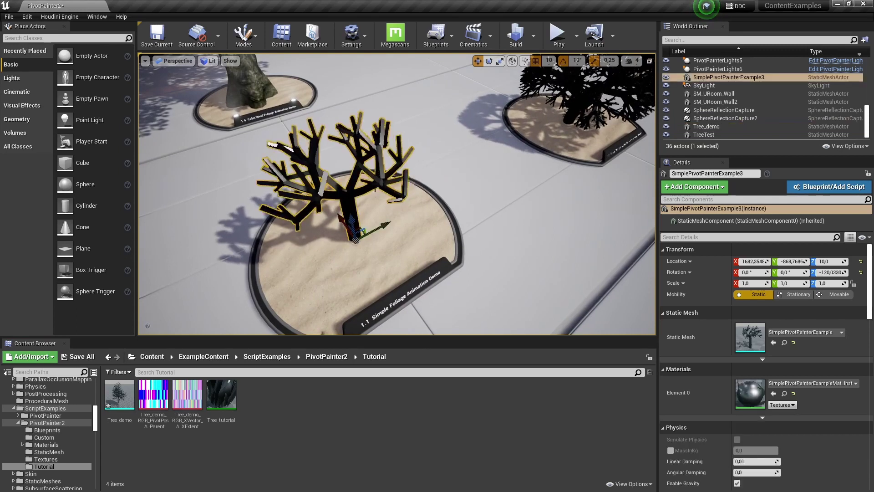
Step: Open the tree's SimplePivotPainterExampleMat_Inst material instance
{"action": "left_click", "coordinate": [784, 394]}
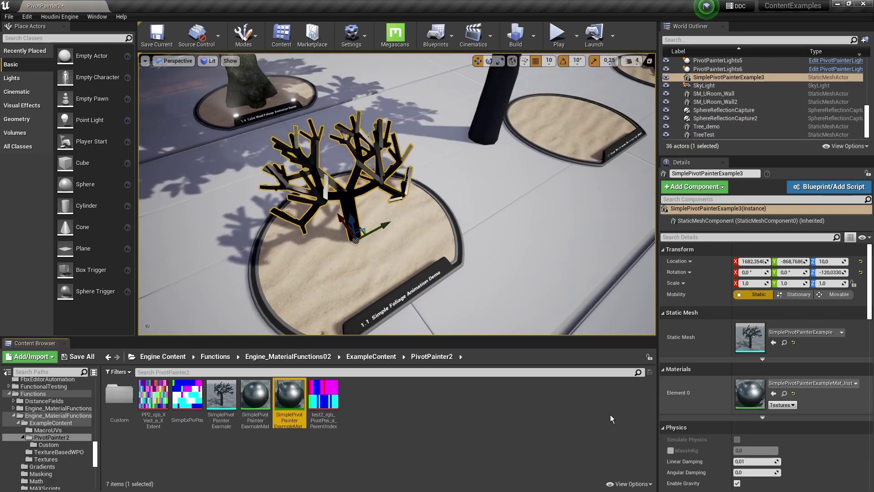
{"action": "double_click", "coordinate": [290, 394]}
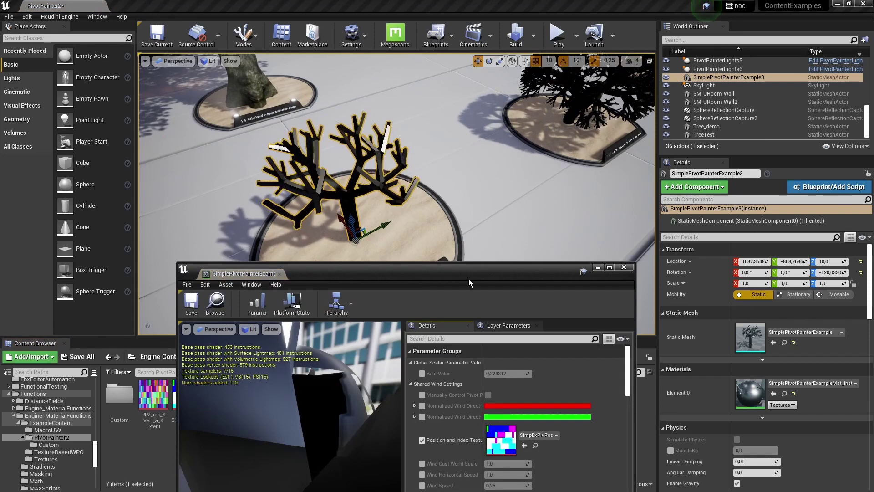
{"action": "scroll", "coordinate": [471, 310], "scroll_direction": "down", "scroll_amount": 15}
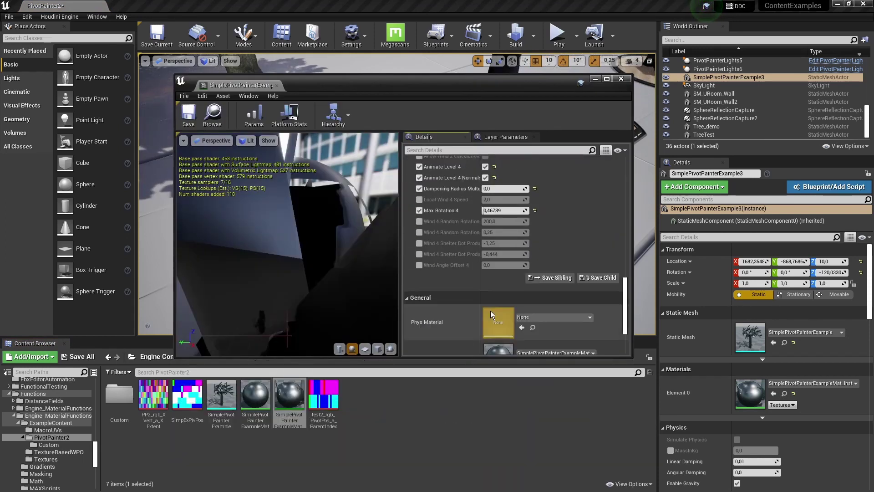
{"action": "scroll", "coordinate": [490, 311], "scroll_direction": "down", "scroll_amount": 3}
Step: Inspect the parent material's PivotPainter2FoliageShader node graph, then close that tab
{"action": "double_click", "coordinate": [498, 279]}
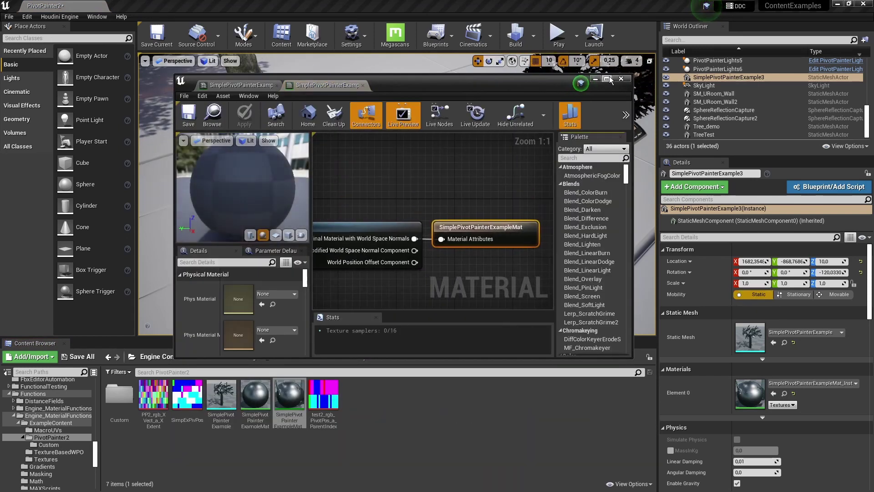
{"action": "left_click", "coordinate": [607, 79]}
{"action": "scroll", "coordinate": [512, 206], "scroll_direction": "down", "scroll_amount": 4}
{"action": "left_click", "coordinate": [518, 206]}
{"action": "scroll", "coordinate": [488, 181], "scroll_direction": "up", "scroll_amount": 4}
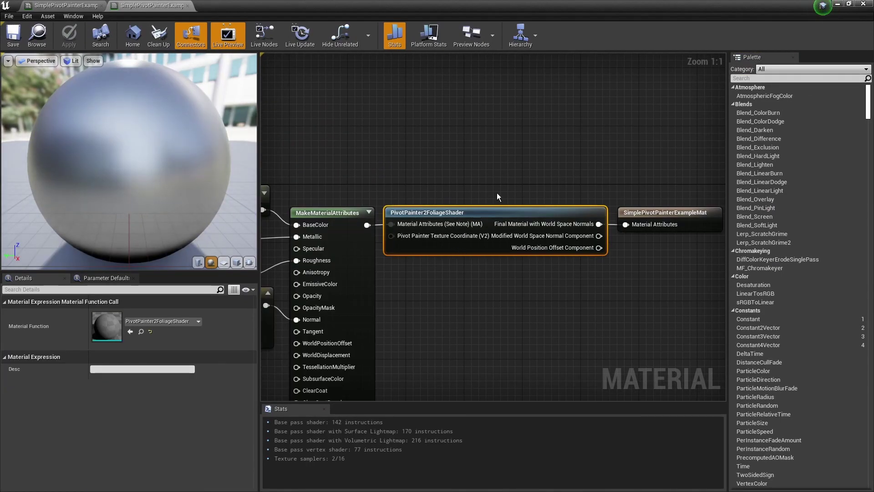
{"action": "right_click_drag", "start_coordinate": [498, 229], "coordinate": [474, 197]}
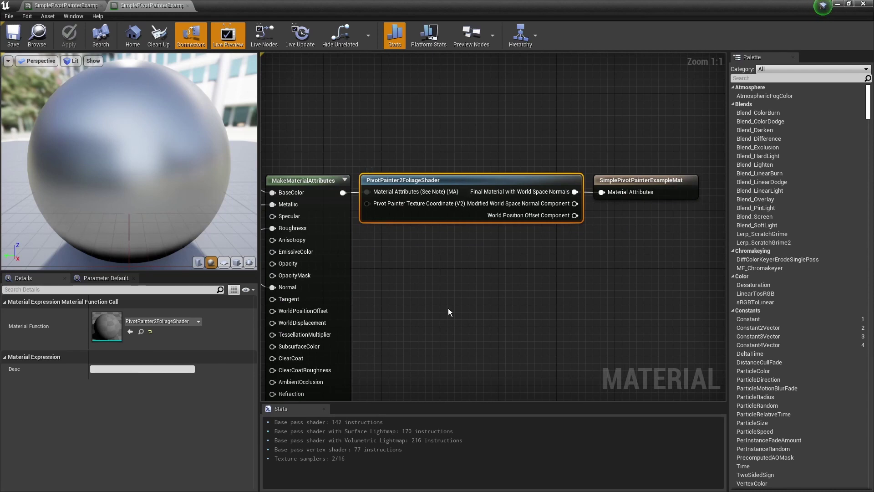
{"action": "right_click_drag", "start_coordinate": [463, 294], "coordinate": [401, 310]}
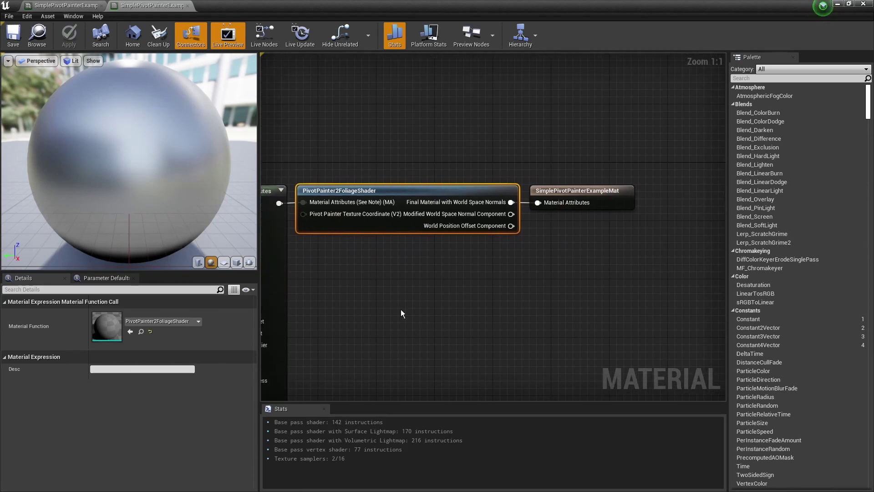
{"action": "left_click", "coordinate": [187, 6]}
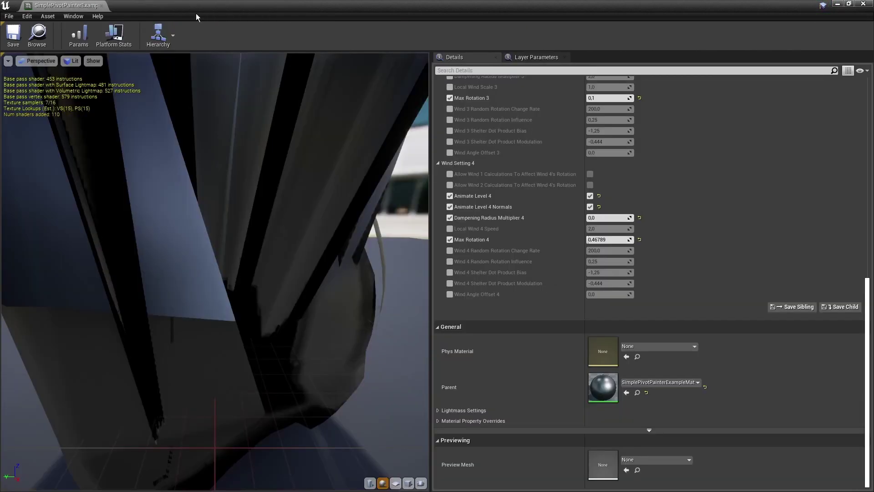
Step: Duplicate SimplePivotPainterExampleMat_Inst and name the copy Tutorial_tree_wind
{"action": "left_click", "coordinate": [864, 5]}
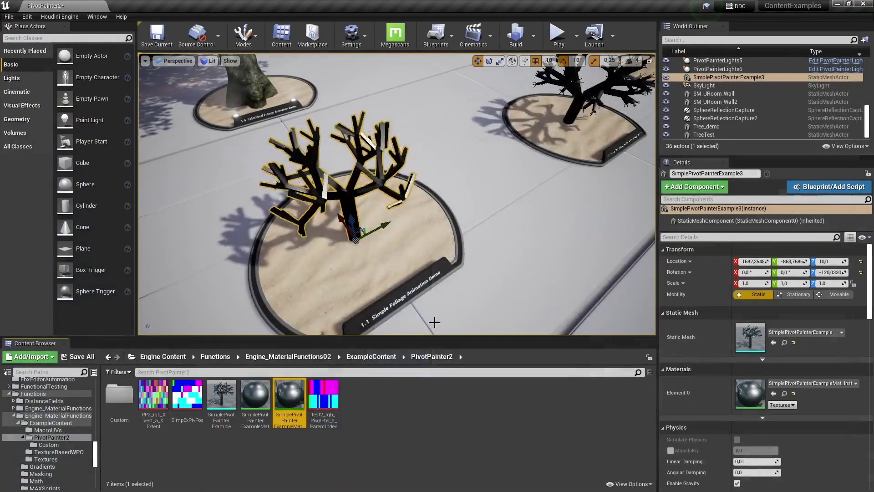
{"action": "right_click", "coordinate": [288, 405]}
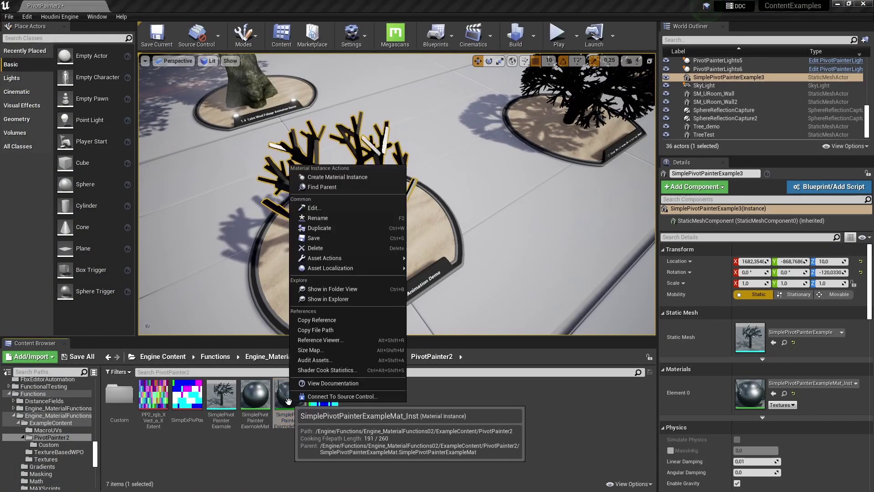
{"action": "left_click", "coordinate": [318, 229]}
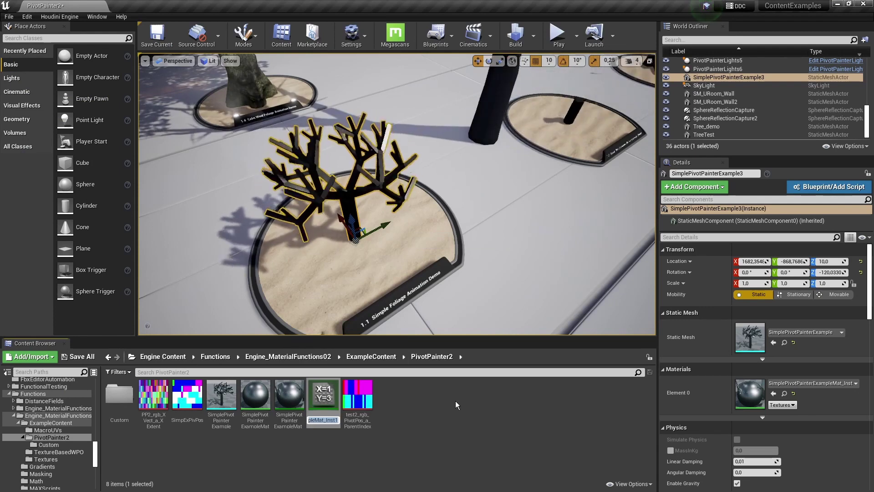
{"action": "type", "text": "Tu"}
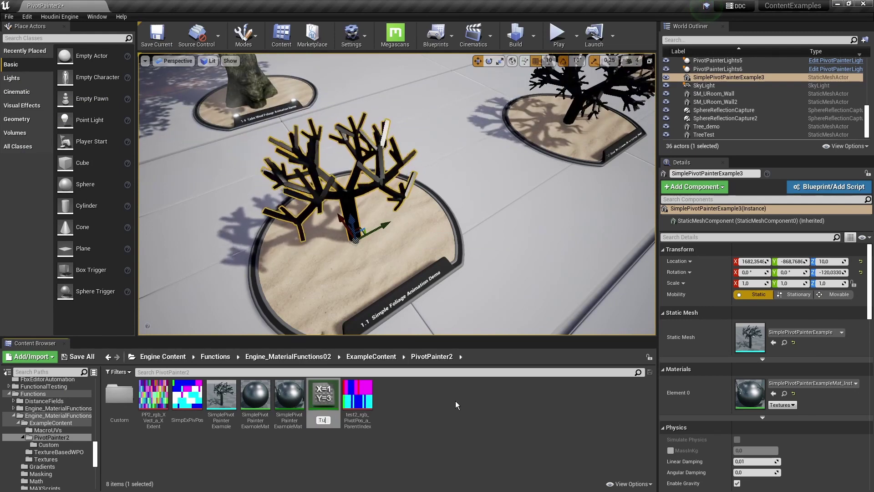
{"action": "type", "text": "tor"}
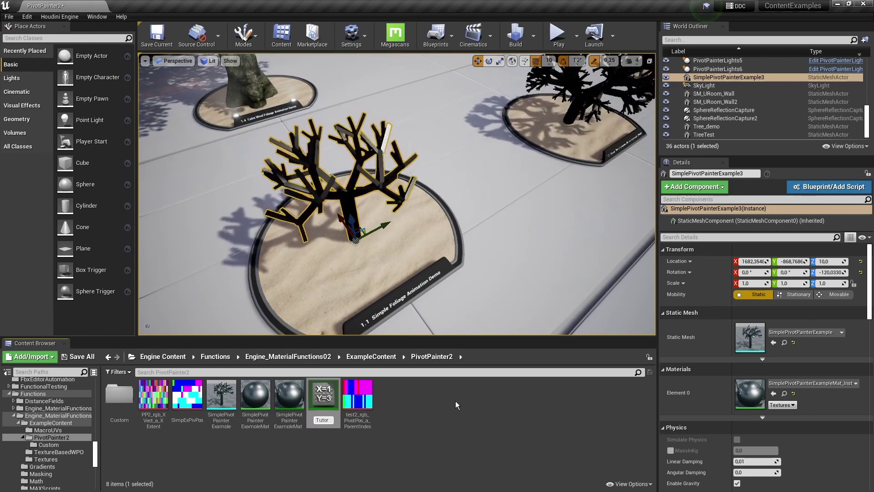
{"action": "type", "text": "ial_tree_"}
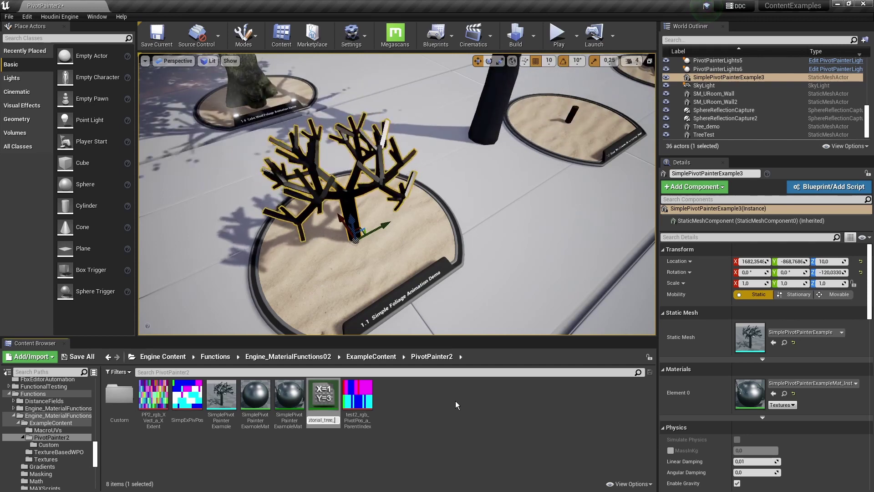
{"action": "type", "text": "wind"}
{"action": "key", "text": "Return"}
Step: Move Tutorial_tree_wind into the Tutorial folder and show its contents
{"action": "left_click_drag", "start_coordinate": [357, 396], "coordinate": [53, 450]}
{"action": "left_click", "coordinate": [67, 461]}
{"action": "left_click", "coordinate": [52, 450]}
Step: Assign Tree_demo PivotPos to Position and Index and XVector to X-Vector and X-Extent, then save
{"action": "double_click", "coordinate": [255, 395]}
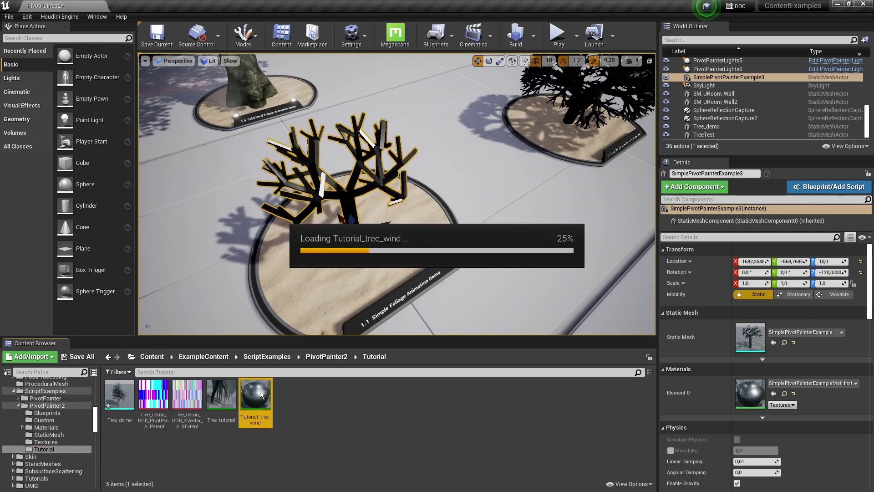
{"action": "left_click_drag", "start_coordinate": [505, 5], "coordinate": [433, 69]}
{"action": "left_click_drag", "start_coordinate": [155, 400], "coordinate": [525, 167]}
{"action": "left_click_drag", "start_coordinate": [187, 396], "coordinate": [525, 273]}
{"action": "left_click", "coordinate": [223, 101]}
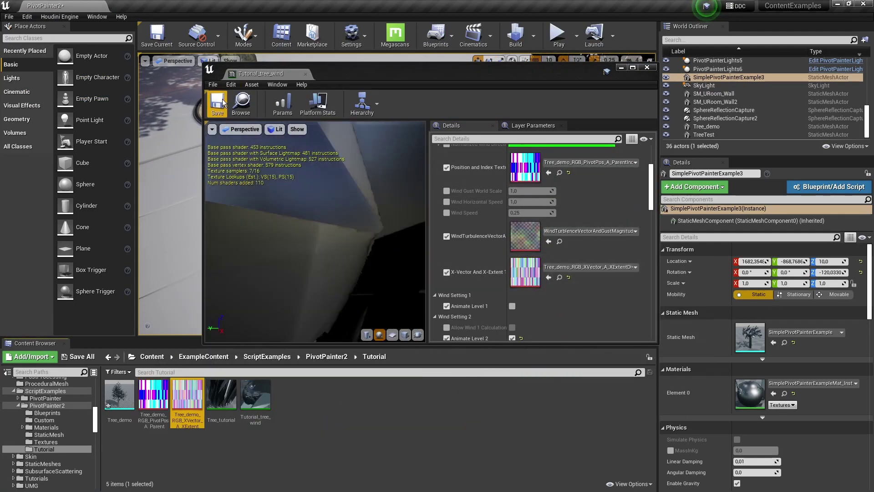
{"action": "left_click", "coordinate": [621, 67]}
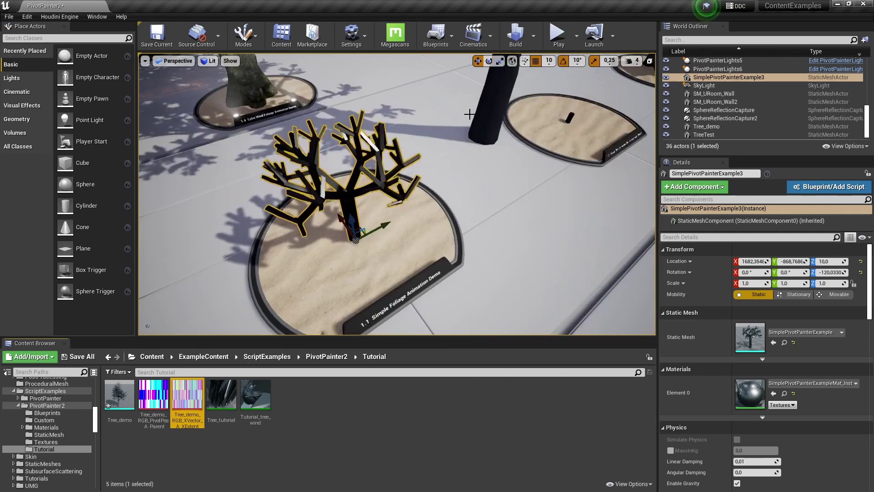
Step: Assign Tutorial_tree_wind to Element 0 and Element 1 of Tree_demo
{"action": "left_click", "coordinate": [485, 129]}
{"action": "key", "text": "f"}
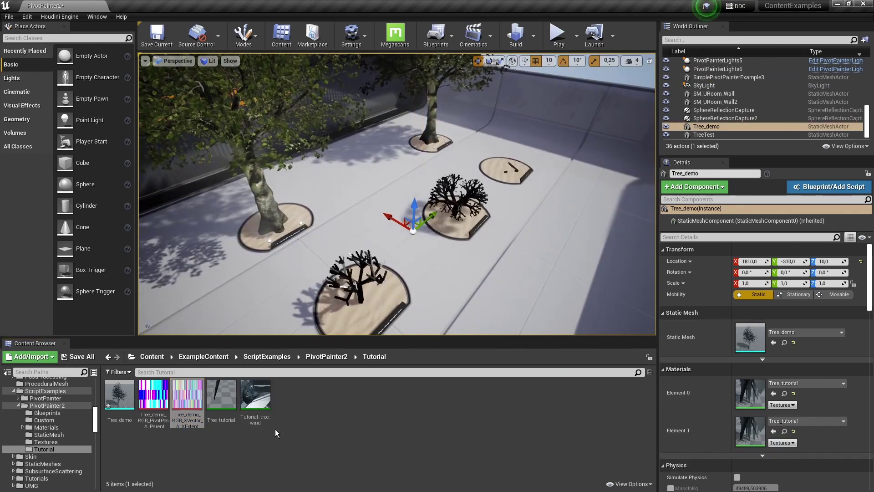
{"action": "left_click_drag", "start_coordinate": [254, 405], "coordinate": [751, 393]}
{"action": "left_click_drag", "start_coordinate": [260, 405], "coordinate": [750, 424]}
{"action": "right_click_drag", "start_coordinate": [490, 226], "coordinate": [478, 277]}
Step: Open Tutorial_tree_wind's editor on the right half of the screen and move the tree toward the plaza's far edge
{"action": "double_click", "coordinate": [255, 395]}
{"action": "key", "text": "super+Right"}
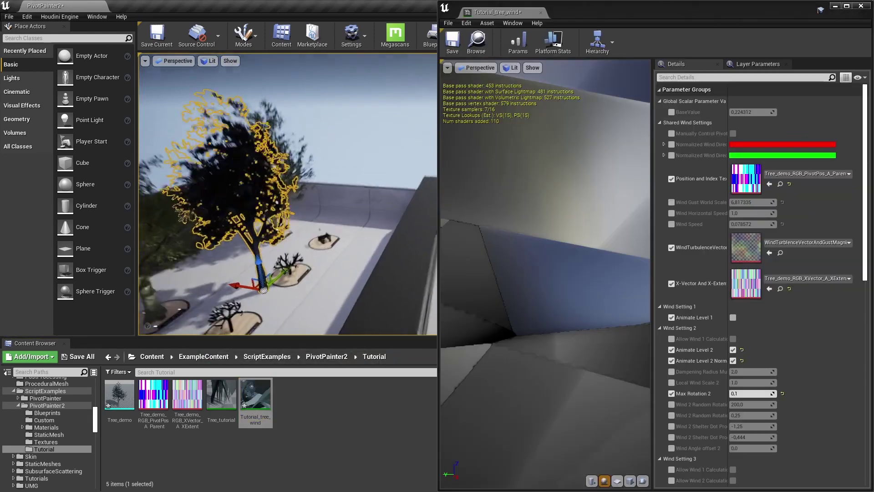
{"action": "left_click_drag", "start_coordinate": [274, 263], "coordinate": [417, 181]}
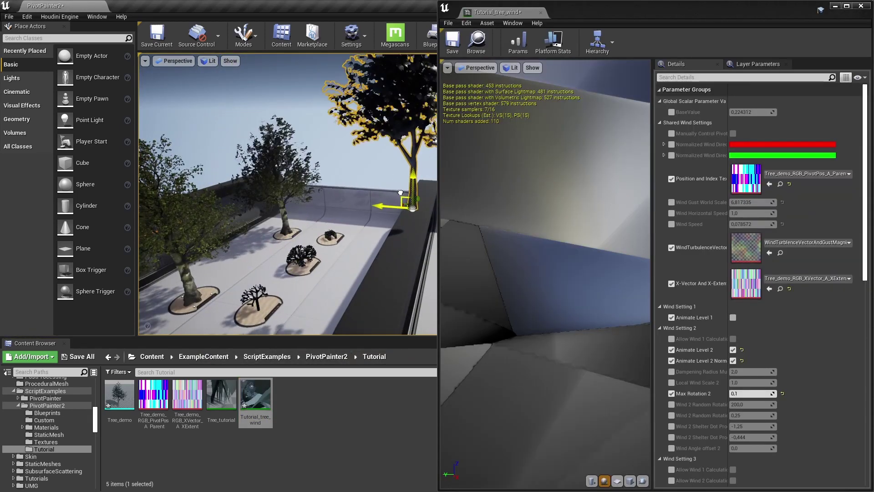
Step: Test larger and smaller Max Rotation 2 values to see the tree's branch sway change
{"action": "key", "text": "f"}
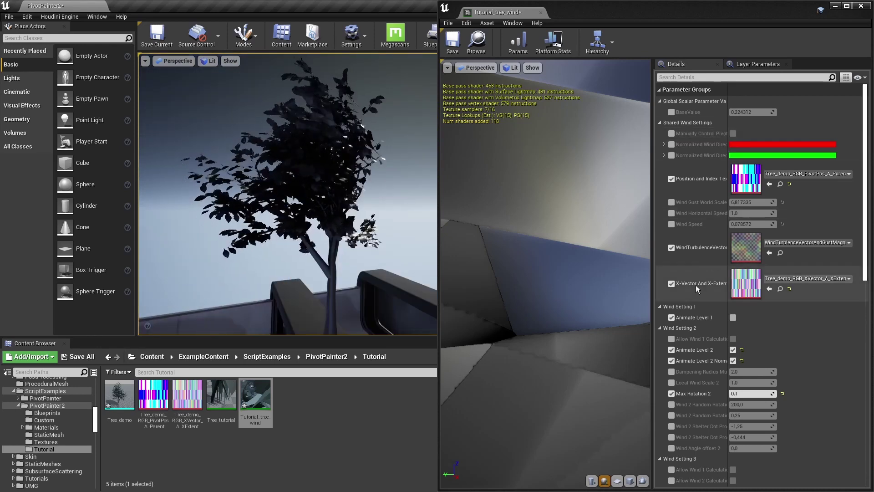
{"action": "scroll", "coordinate": [708, 267], "scroll_direction": "down", "scroll_amount": 3}
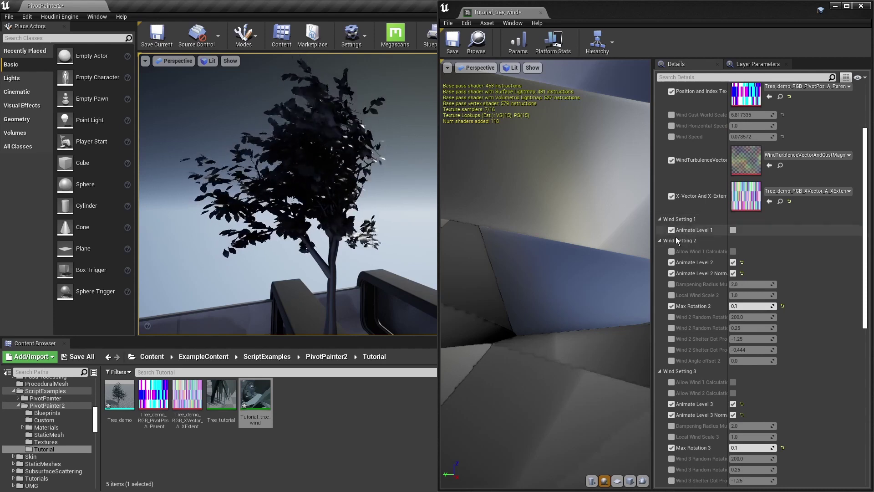
{"action": "scroll", "coordinate": [688, 241], "scroll_direction": "down", "scroll_amount": 3}
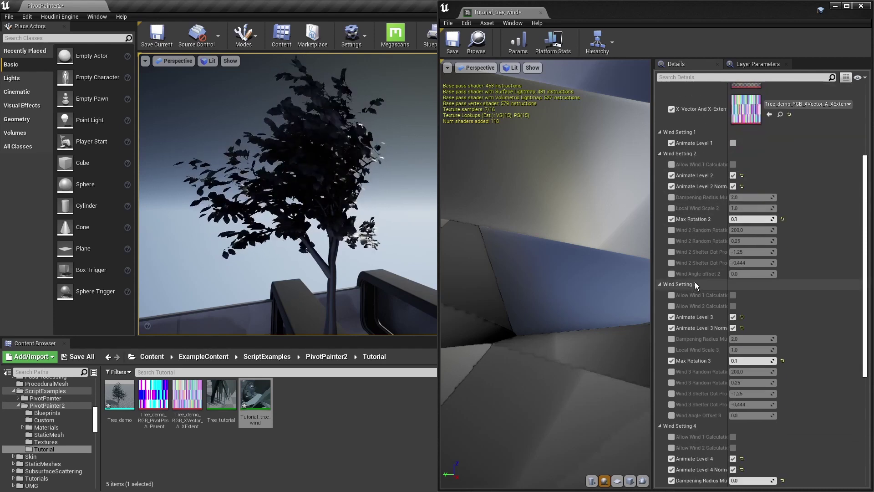
{"action": "scroll", "coordinate": [695, 284], "scroll_direction": "down", "scroll_amount": 8}
{"action": "scroll", "coordinate": [706, 304], "scroll_direction": "up", "scroll_amount": 5}
{"action": "scroll", "coordinate": [703, 302], "scroll_direction": "up", "scroll_amount": 5}
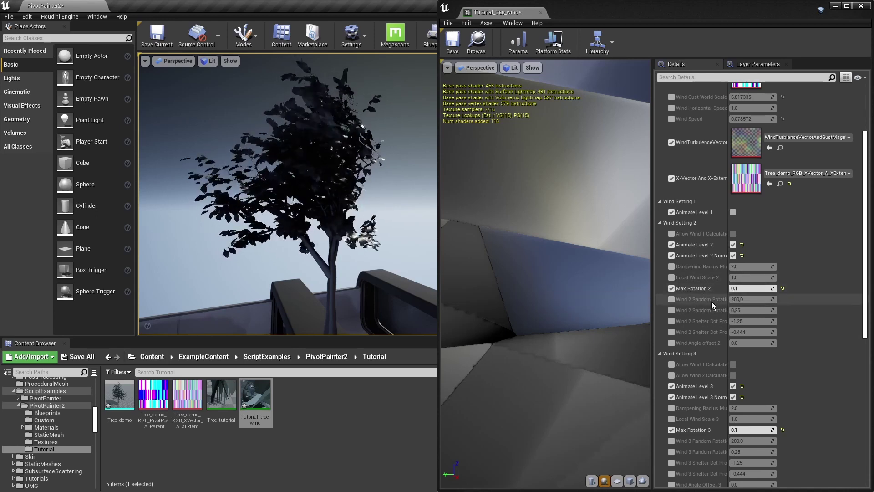
{"action": "mouse_move", "coordinate": [750, 288]}
{"action": "left_mouse_down"}
{"action": "mouse_move", "coordinate": [742, 288]}
{"action": "mouse_move", "coordinate": [757, 288]}
{"action": "left_mouse_up"}
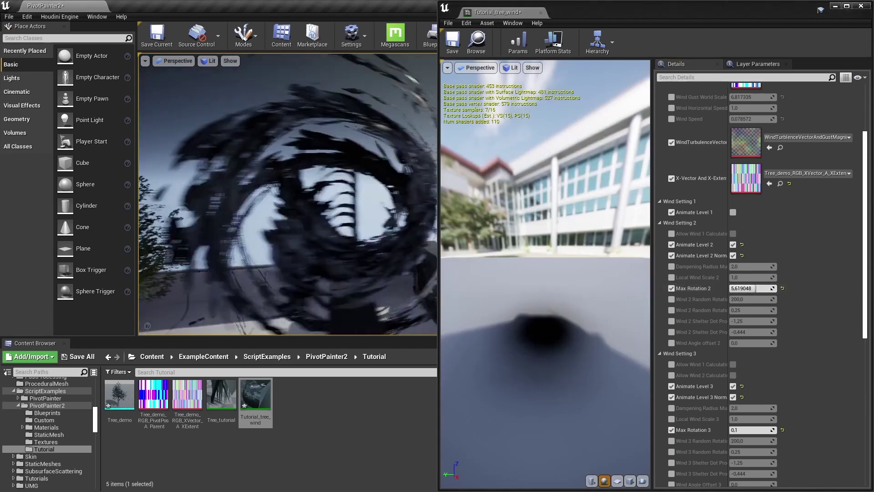
{"action": "left_click_drag", "start_coordinate": [755, 287], "coordinate": [753, 289]}
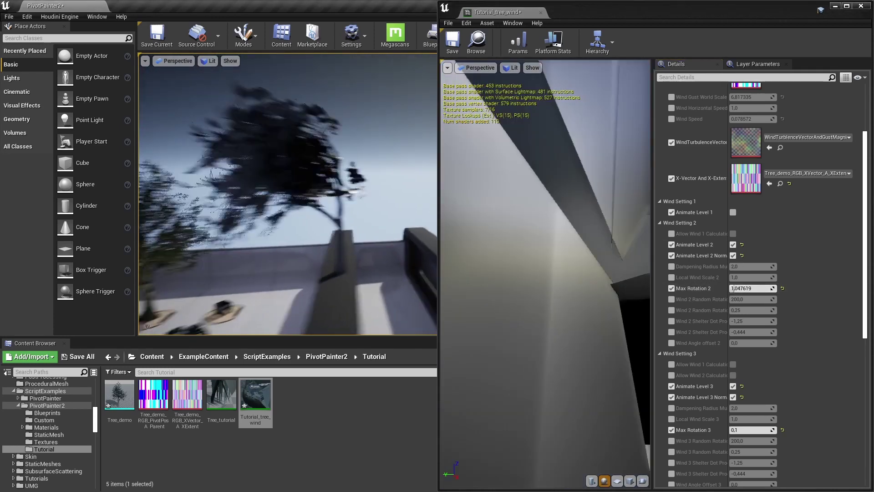
Step: Set Max Rotation 2 to 0.05
{"action": "left_click", "coordinate": [752, 288]}
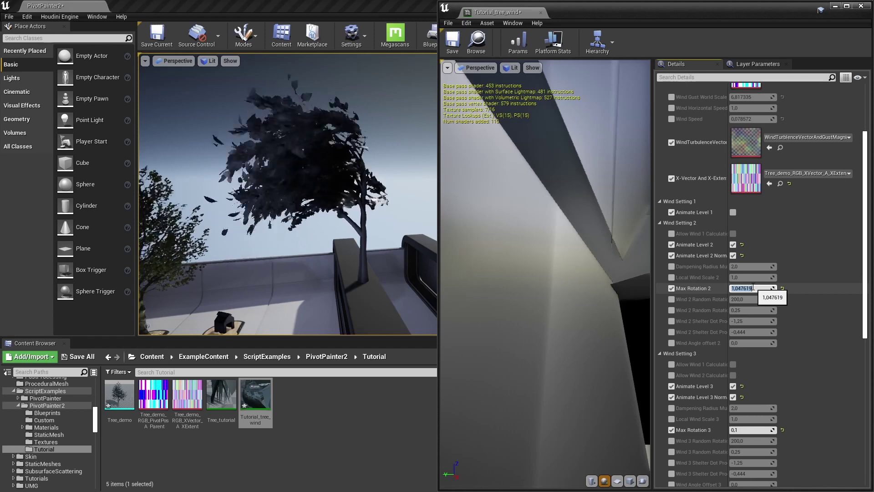
{"action": "type", "text": "0.05"}
{"action": "key", "text": "Return"}
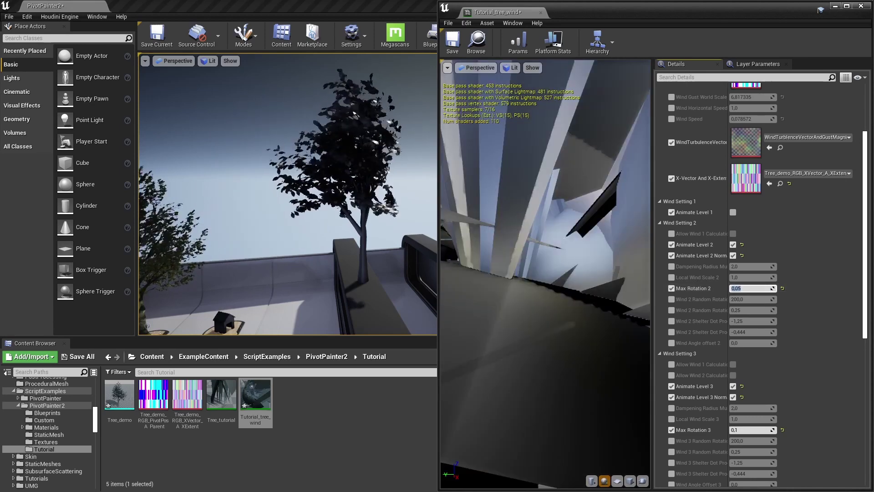
{"action": "scroll", "coordinate": [717, 345], "scroll_direction": "down", "scroll_amount": 4}
{"action": "left_click", "coordinate": [734, 328]}
{"action": "scroll", "coordinate": [721, 328], "scroll_direction": "down", "scroll_amount": 4}
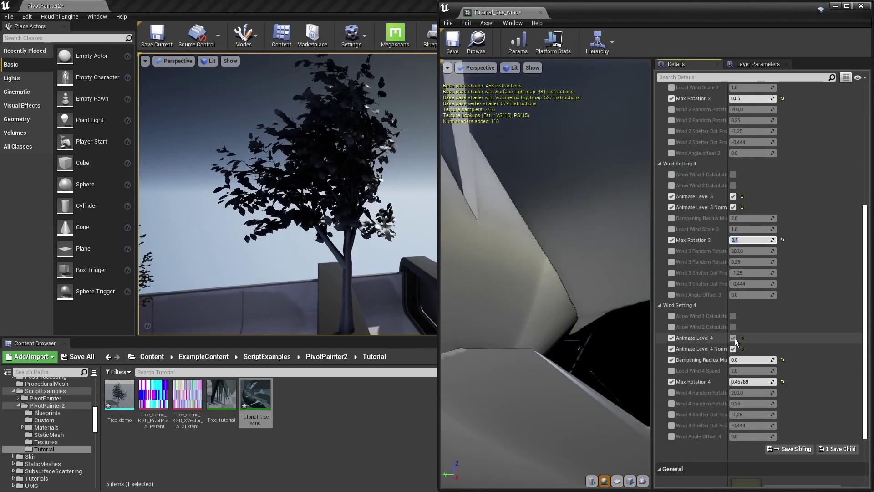
{"action": "left_click", "coordinate": [734, 338]}
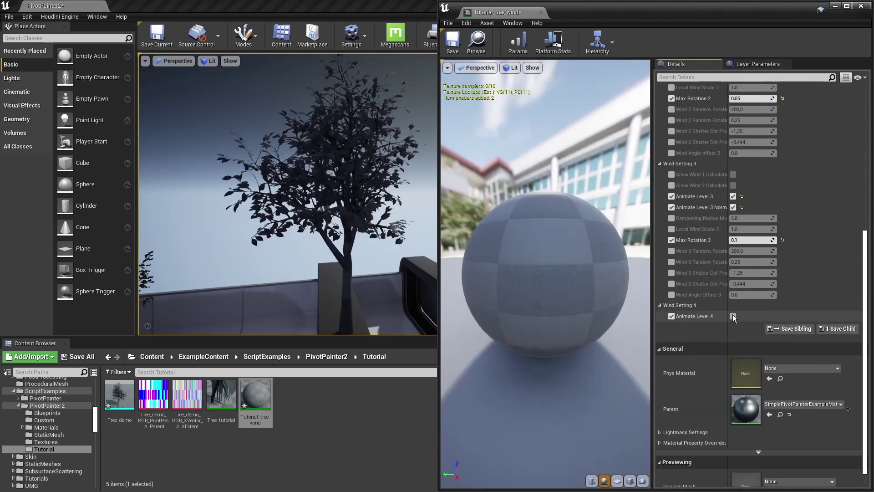
{"action": "scroll", "coordinate": [744, 259], "scroll_direction": "up", "scroll_amount": 5}
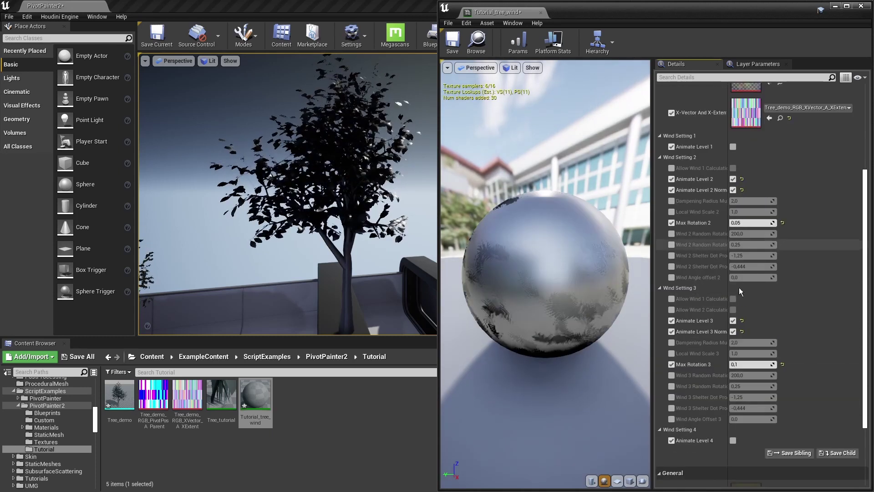
{"action": "left_click", "coordinate": [732, 321]}
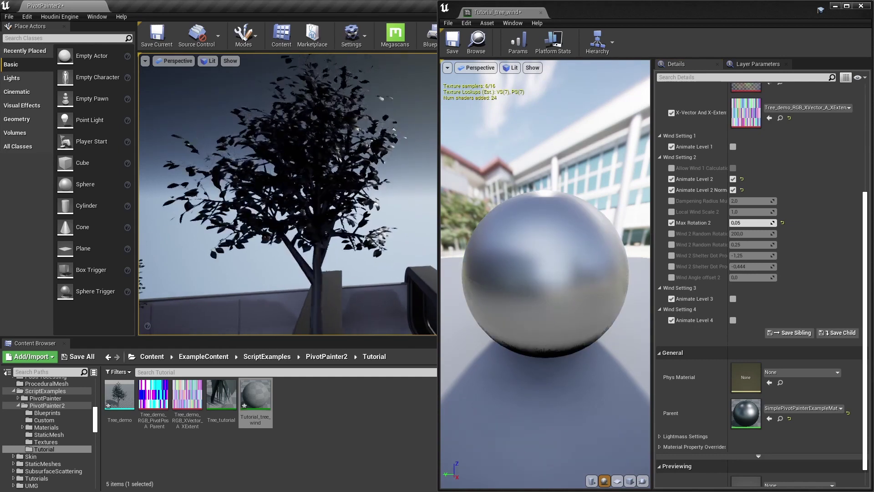
{"action": "key", "text": "w"}
{"action": "mouse_move", "coordinate": [378, 255]}
{"action": "right_mouse_down"}
{"action": "mouse_move", "coordinate": [255, 257]}
{"action": "mouse_move", "coordinate": [256, 212]}
{"action": "mouse_move", "coordinate": [241, 216]}
{"action": "mouse_move", "coordinate": [241, 233]}
{"action": "mouse_move", "coordinate": [259, 221]}
{"action": "mouse_move", "coordinate": [380, 259]}
{"action": "right_mouse_up"}
{"action": "key", "text": "w"}
{"action": "key", "text": "s"}
{"action": "key", "text": "w"}
{"action": "left_click", "coordinate": [733, 298]}
{"action": "scroll", "coordinate": [736, 346], "scroll_direction": "down", "scroll_amount": 3}
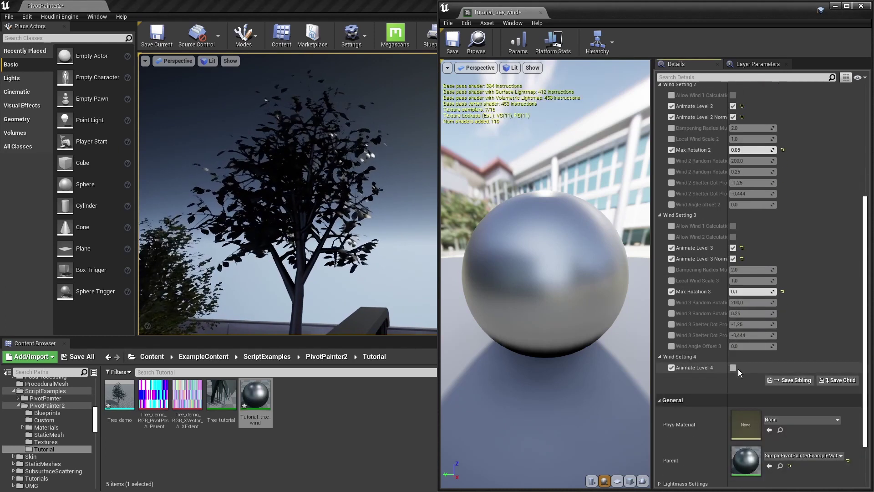
{"action": "left_click", "coordinate": [733, 368]}
{"action": "scroll", "coordinate": [718, 384], "scroll_direction": "down", "scroll_amount": 2}
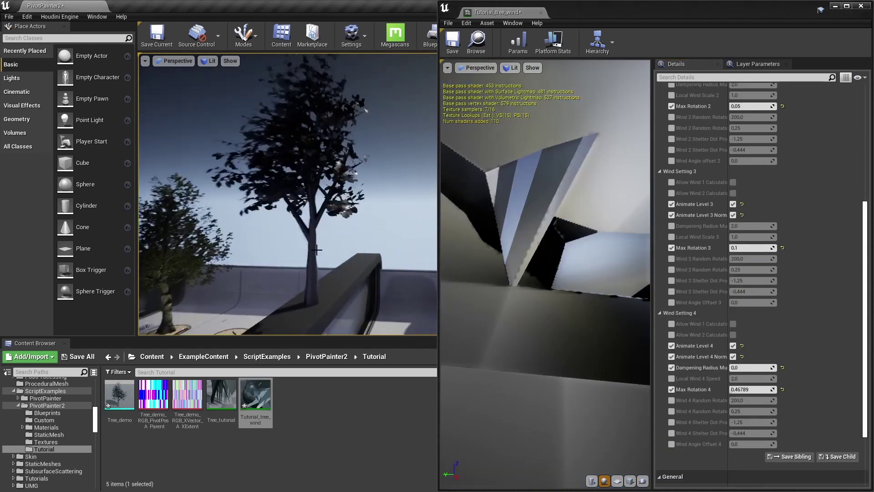
{"action": "scroll", "coordinate": [700, 238], "scroll_direction": "up", "scroll_amount": 7}
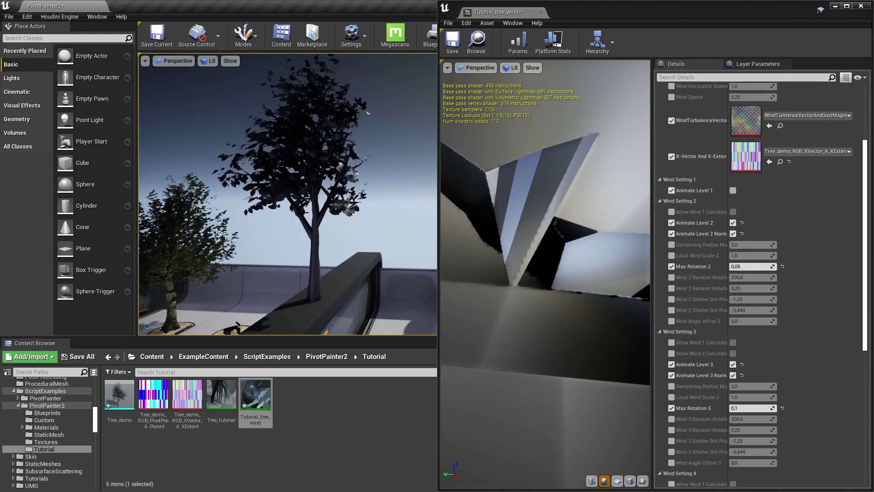
Step: Enable Animate Level 1 and try Max Rotation 1 values of 0.03 and 1
{"action": "left_click", "coordinate": [733, 191]}
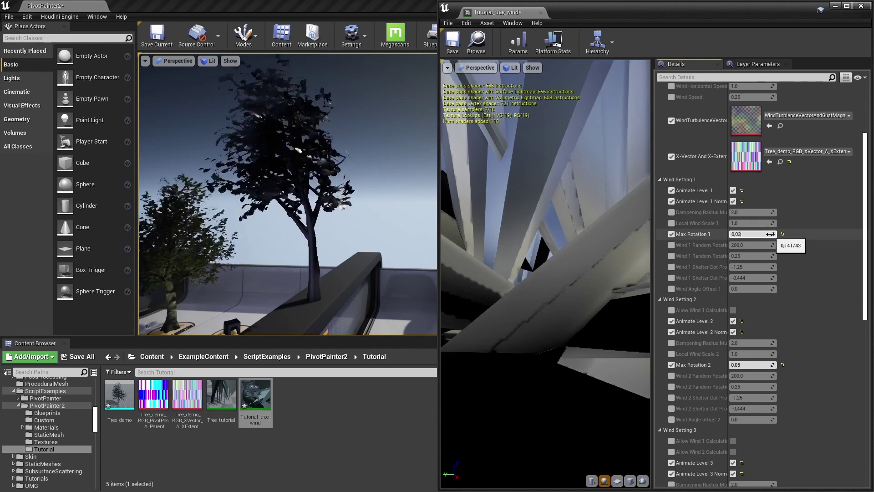
{"action": "key", "text": "Return"}
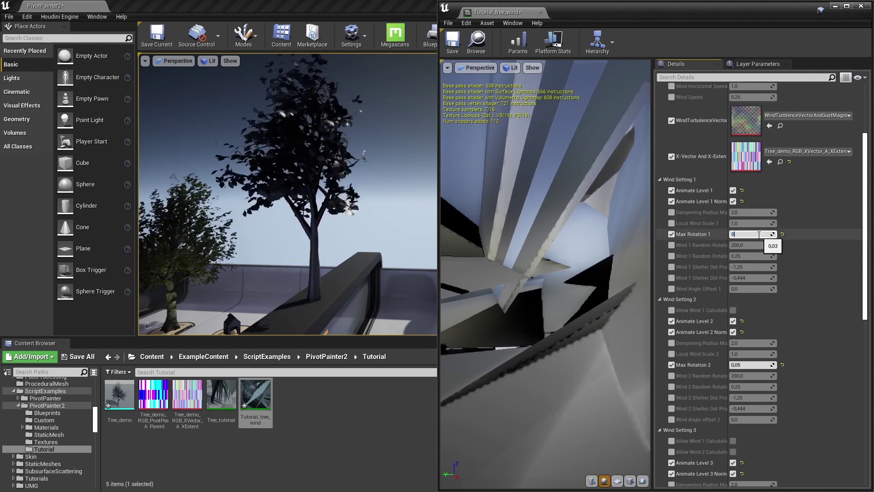
{"action": "type", "text": "1"}
{"action": "key", "text": "Return"}
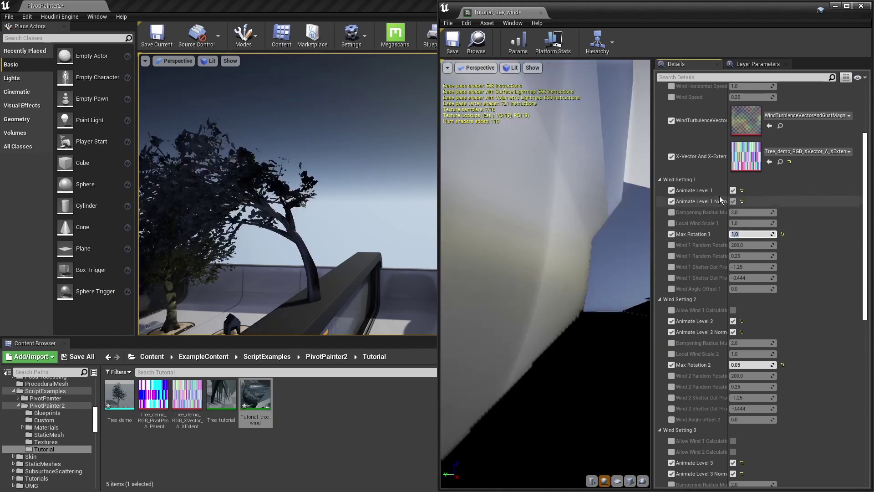
{"action": "mouse_move", "coordinate": [348, 244]}
{"action": "right_mouse_down"}
{"action": "mouse_move", "coordinate": [309, 252]}
{"action": "mouse_move", "coordinate": [348, 244]}
{"action": "right_mouse_up"}
Step: Set Max Rotation 1 to 0.02 and watch the right tree sway
{"action": "left_click", "coordinate": [760, 234]}
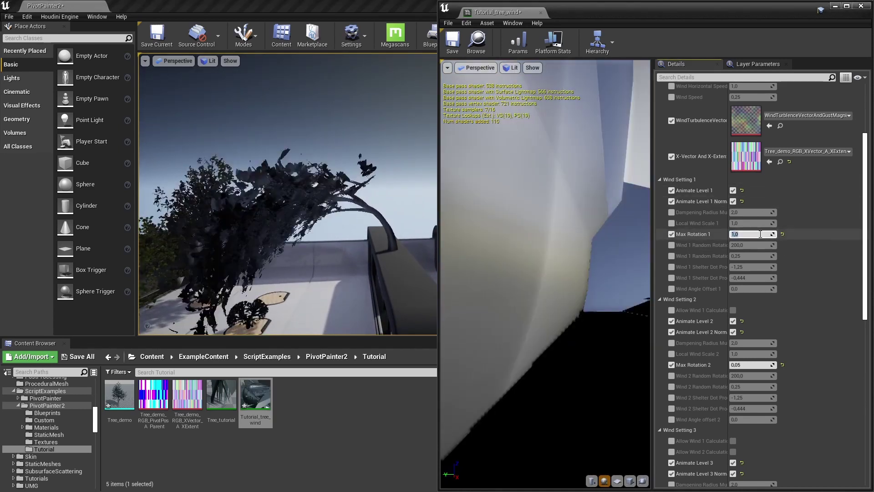
{"action": "type", "text": "0.02"}
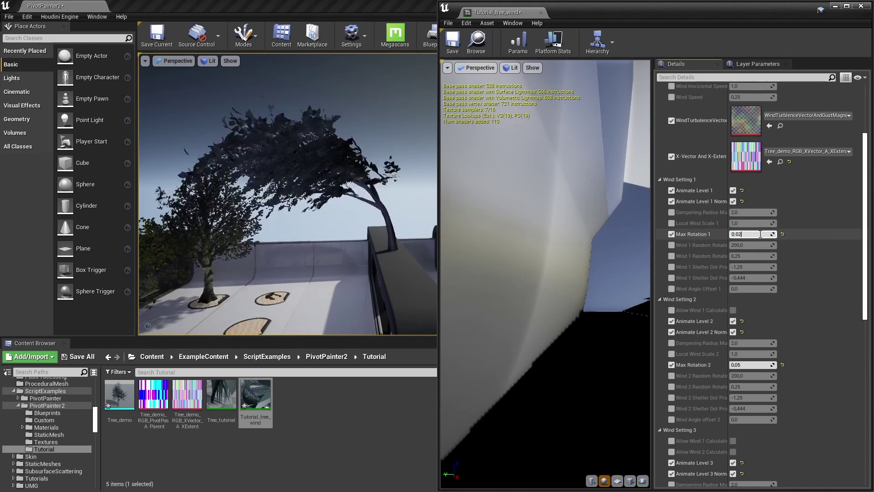
{"action": "key", "text": "Return"}
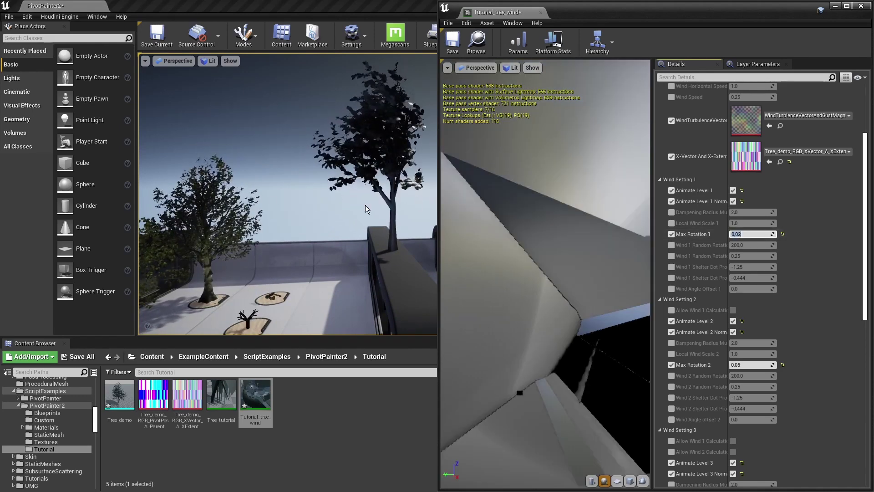
{"action": "right_click_drag", "start_coordinate": [305, 201], "coordinate": [305, 191]}
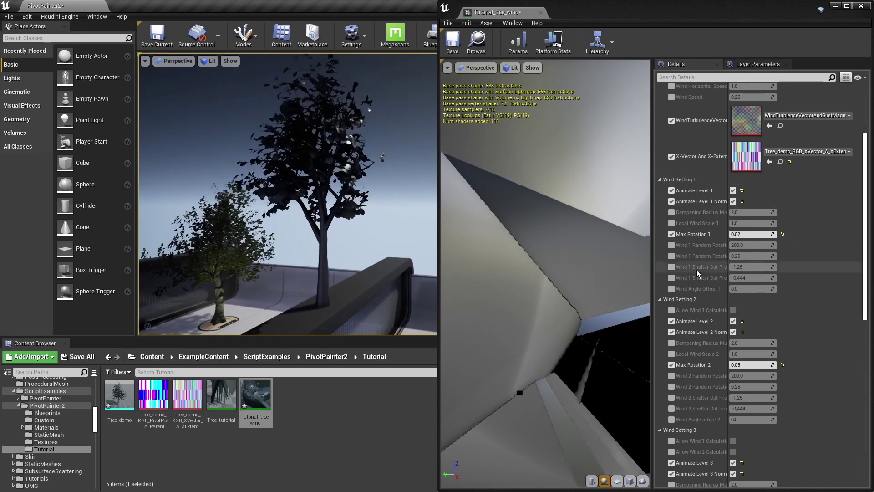
{"action": "scroll", "coordinate": [701, 296], "scroll_direction": "down", "scroll_amount": 4}
{"action": "scroll", "coordinate": [726, 384], "scroll_direction": "up", "scroll_amount": 3}
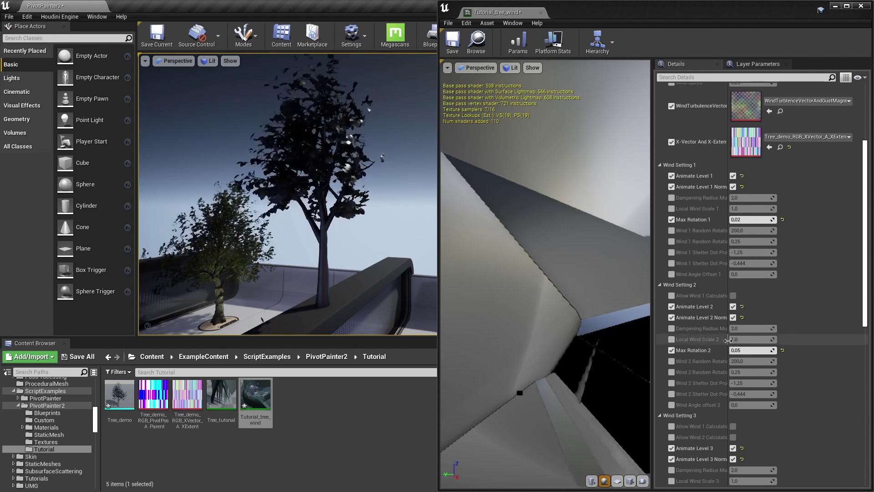
{"action": "scroll", "coordinate": [728, 342], "scroll_direction": "up", "scroll_amount": 6}
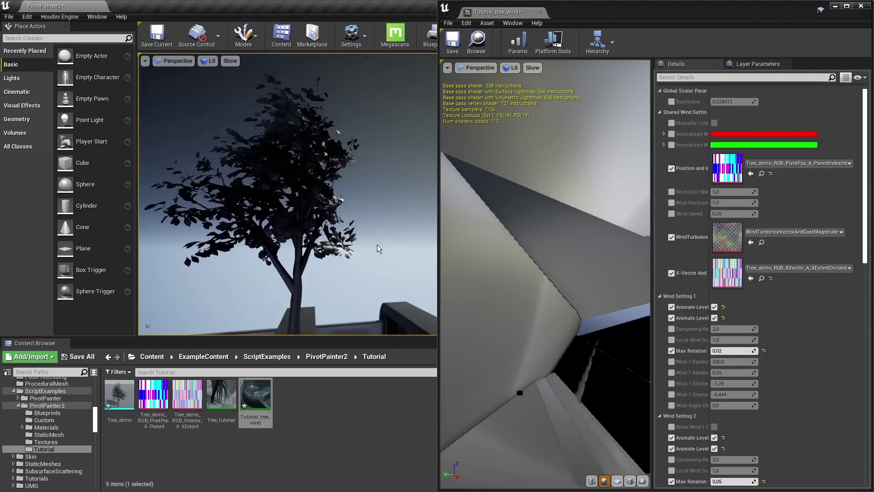